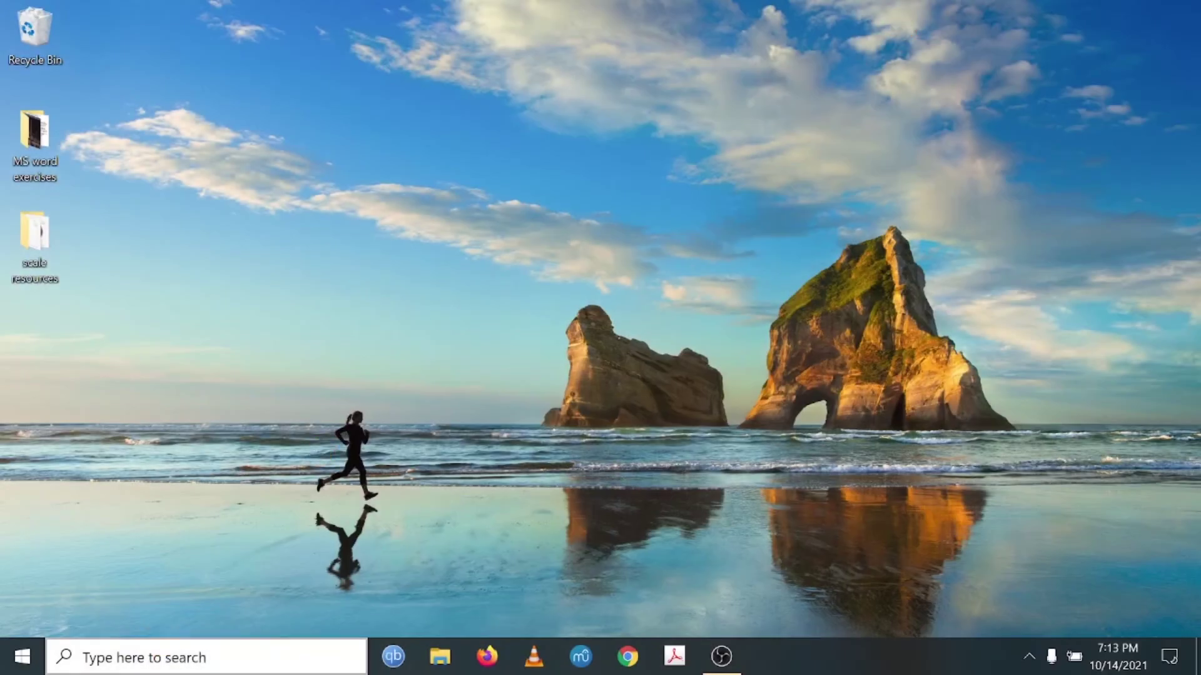
Launch Word from the taskbar search and create a new blank document
left_click(152, 654)
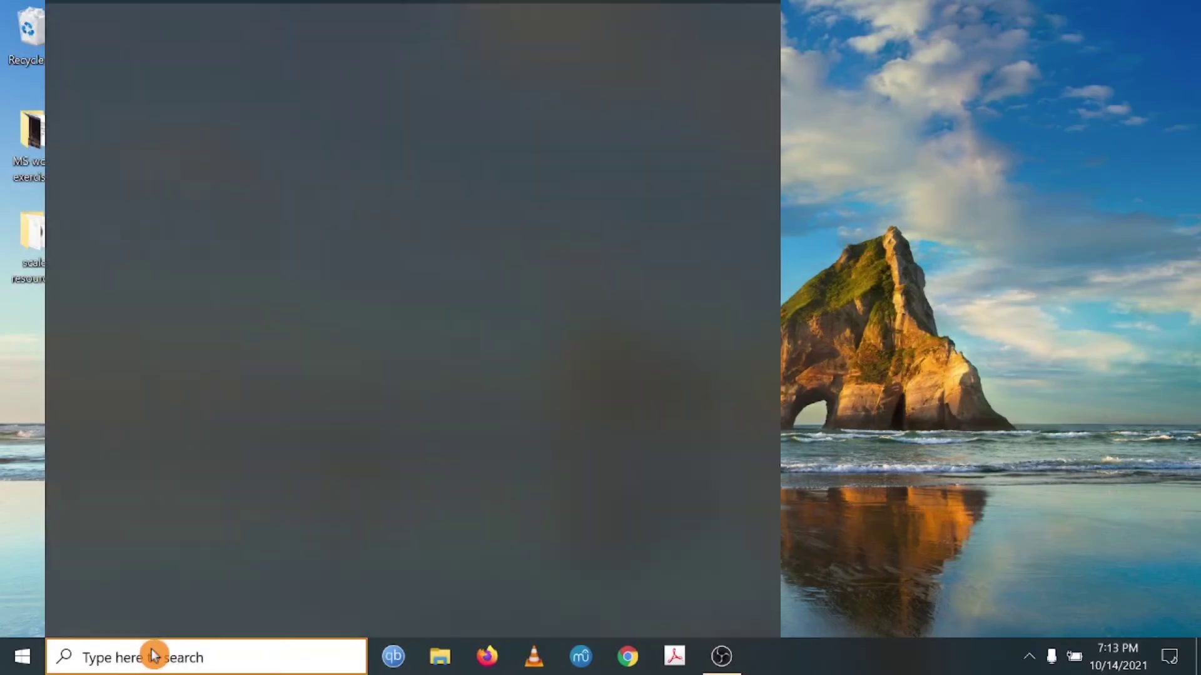
type("word")
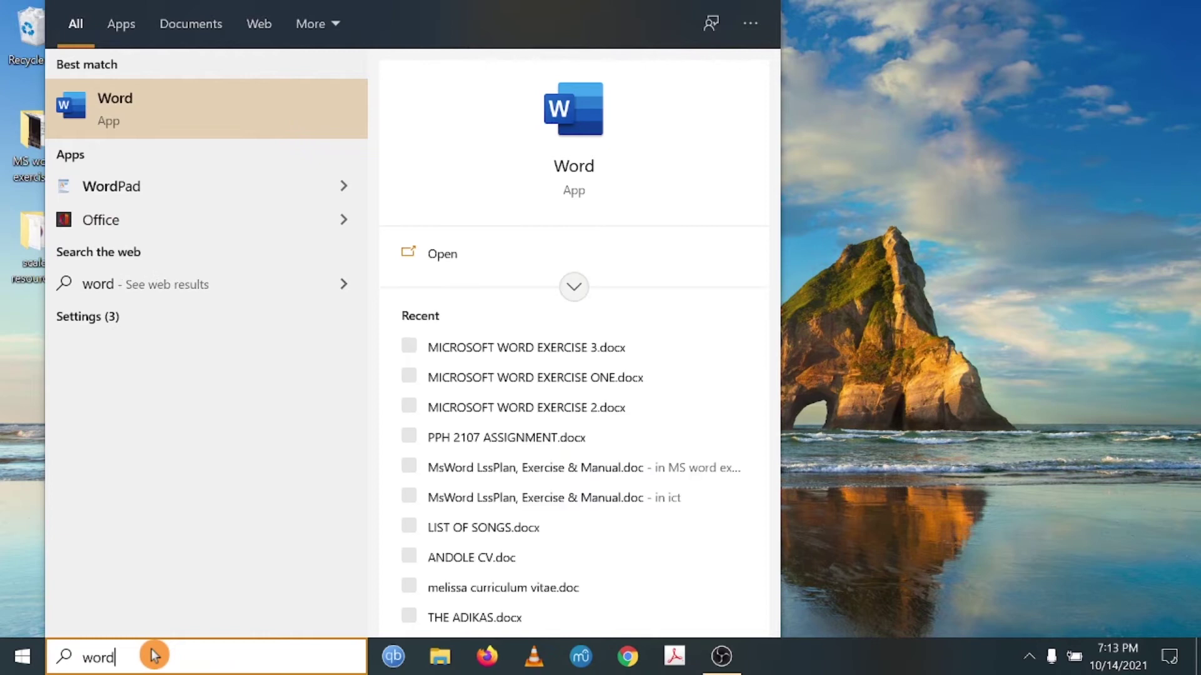
left_click(242, 125)
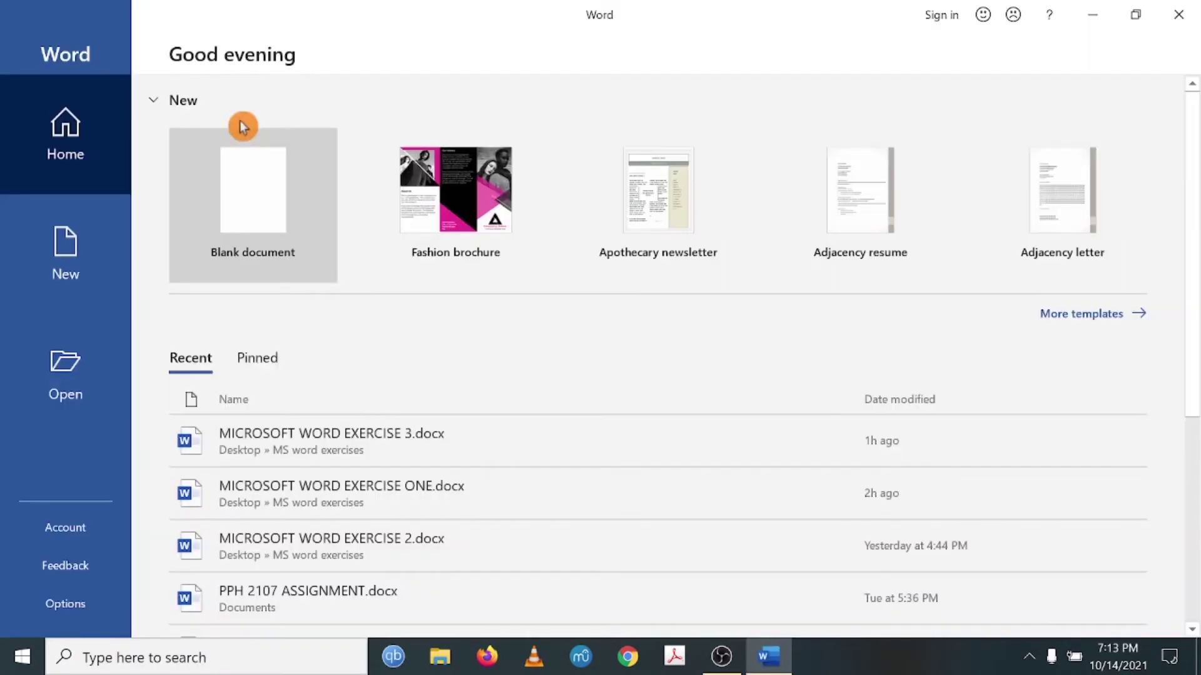
left_click(252, 192)
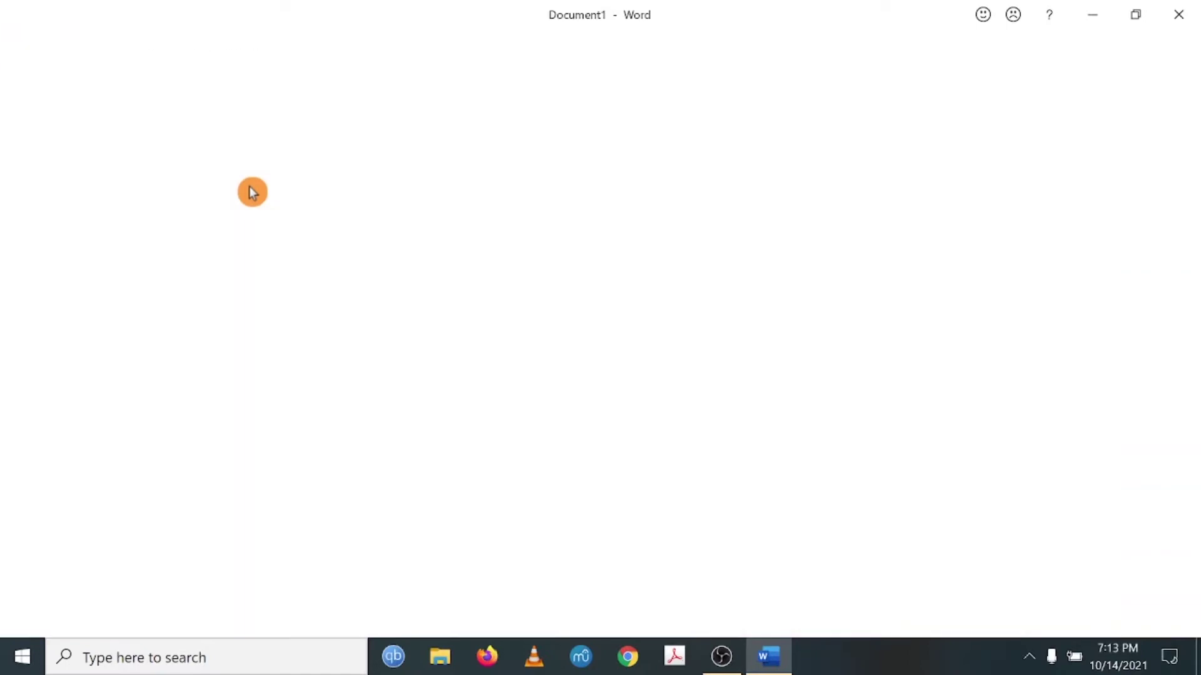
Open the Page Setup dialog with Alt+P, S, P, close it, and show the Insert ribbon
key("alt+p")
key("s")
key("p")
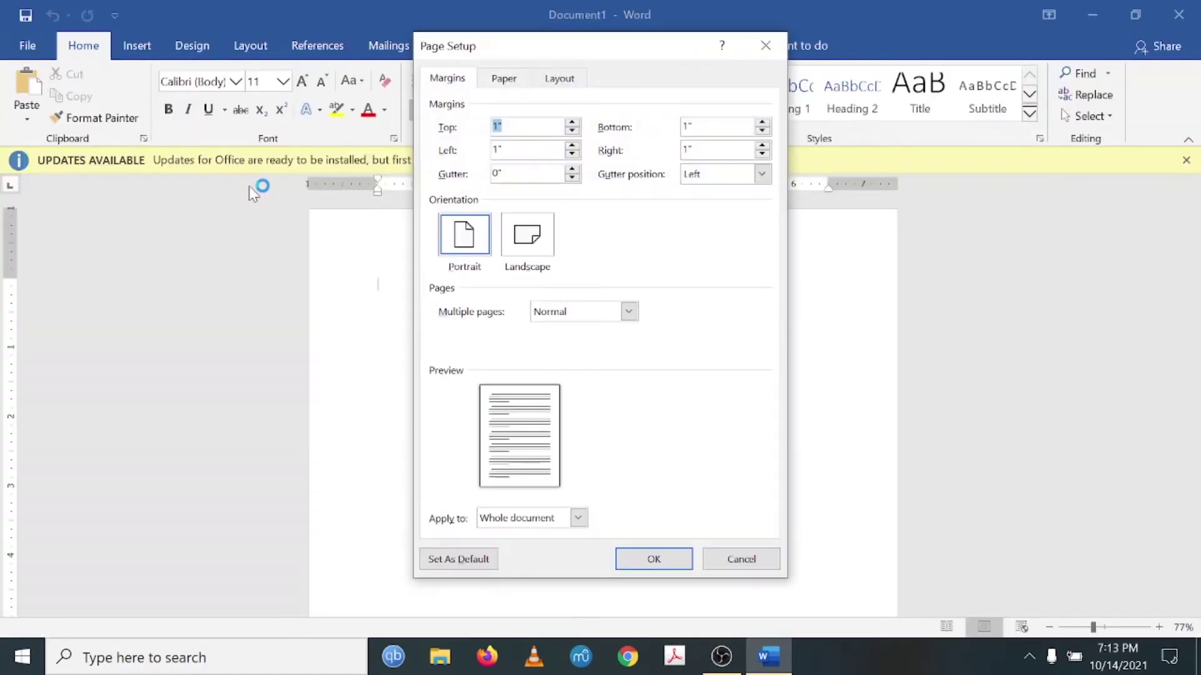
left_click(758, 42)
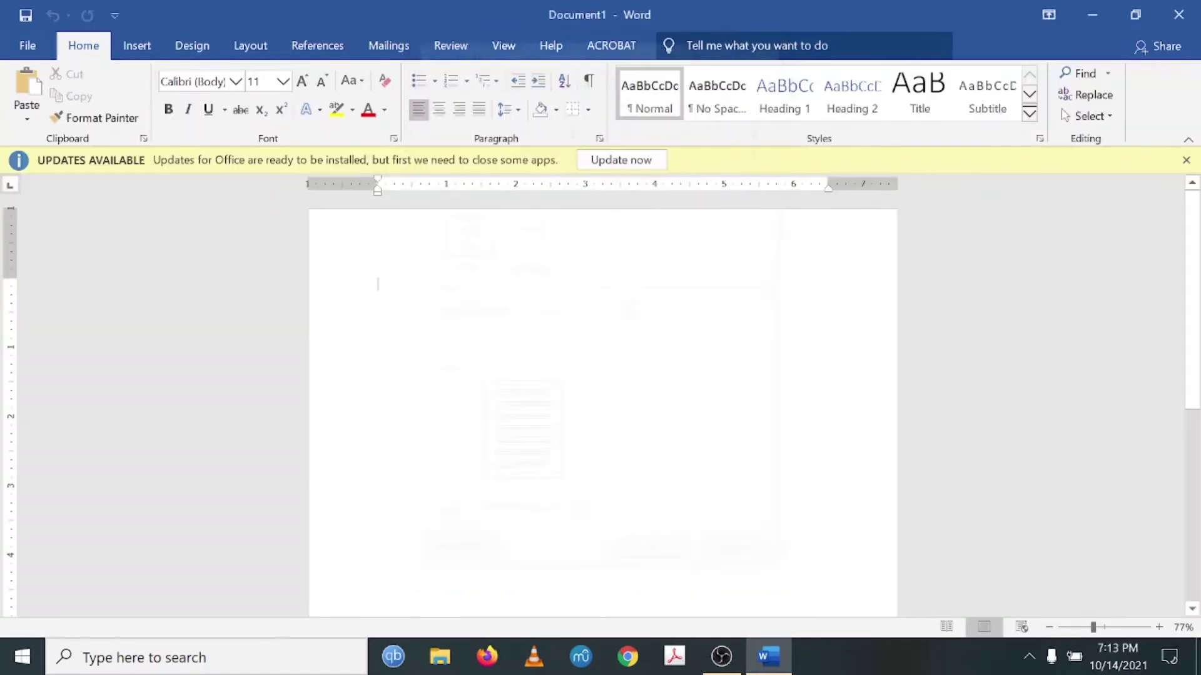
left_click(139, 47)
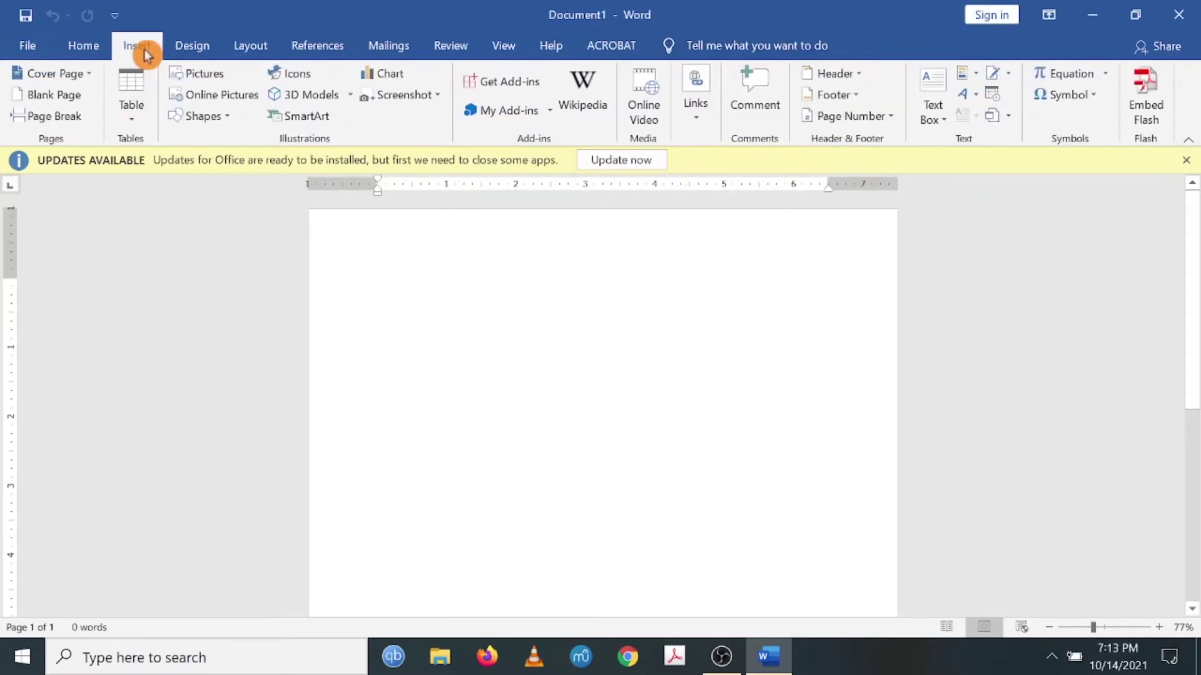
Pick the Freeform: Shape tool from the Shapes gallery
left_click(227, 119)
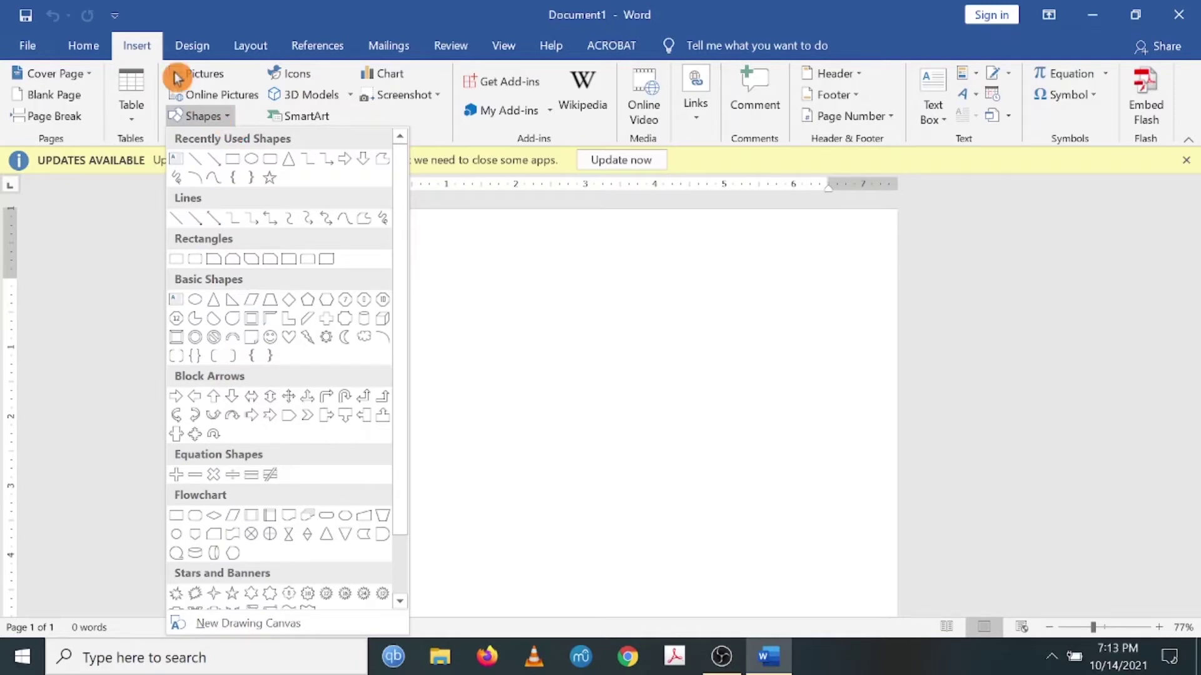
left_click(135, 43)
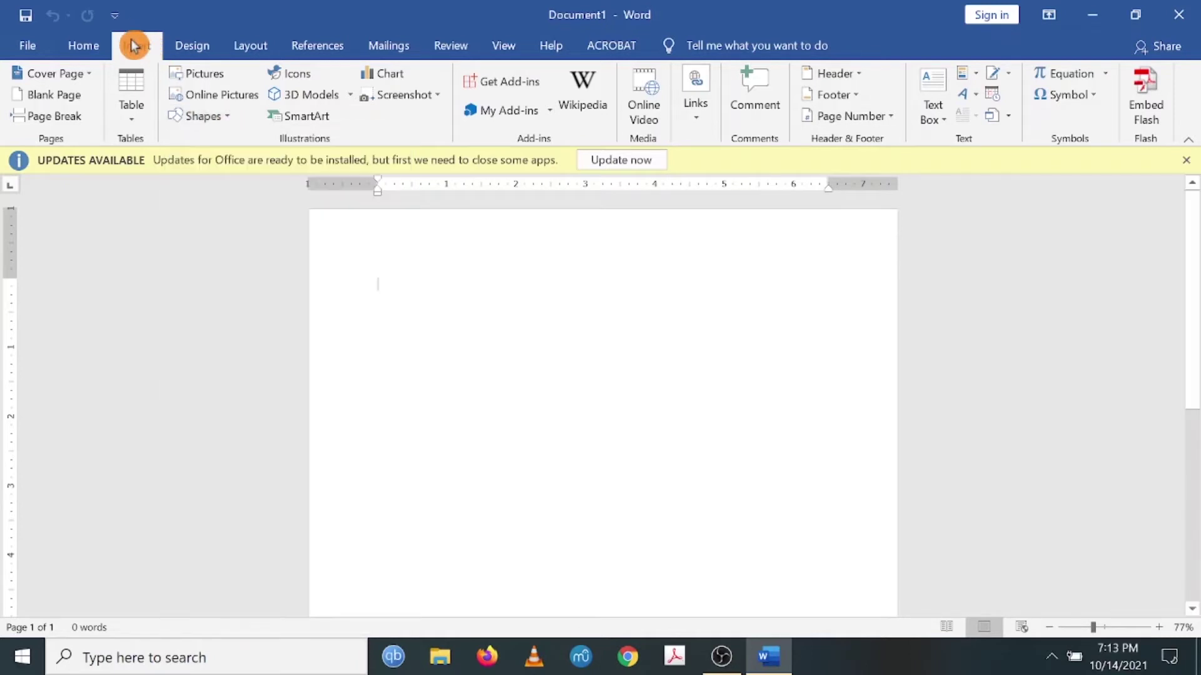
left_click(223, 116)
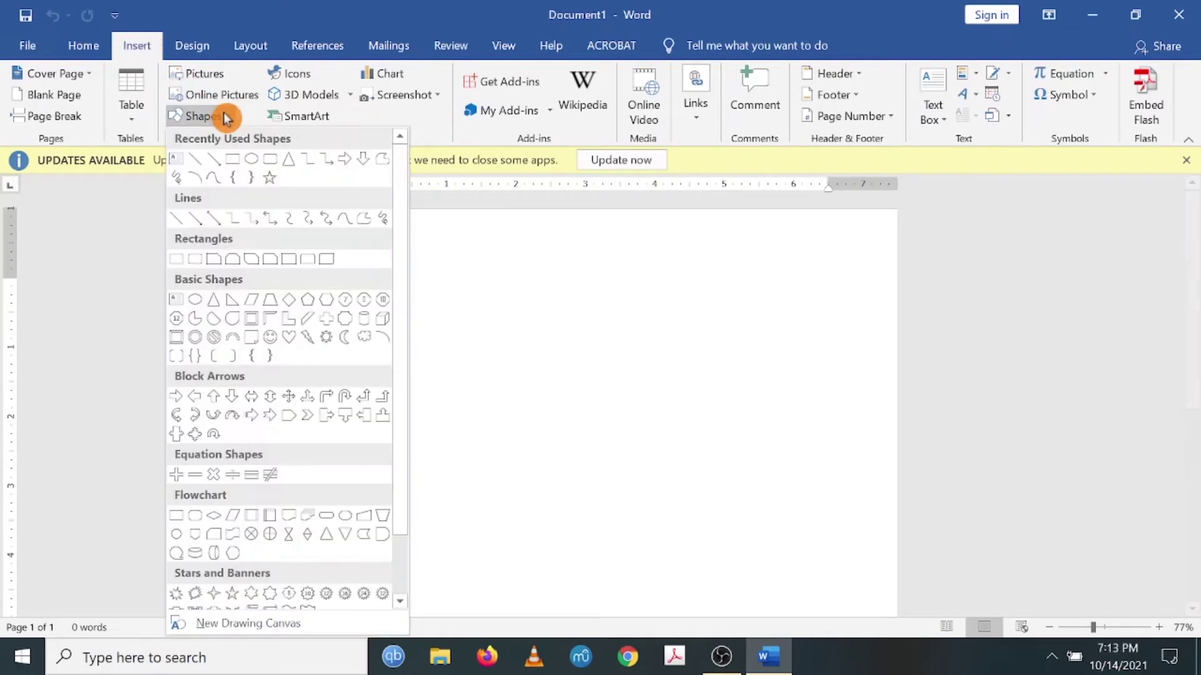
left_click(369, 222)
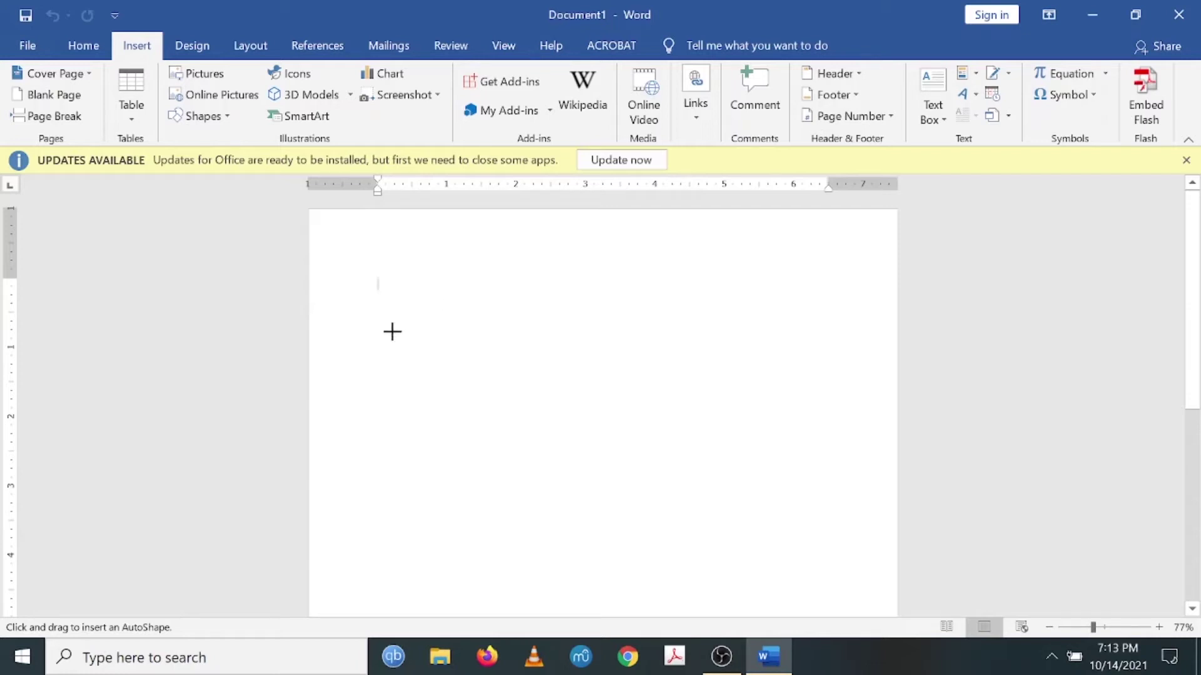
Trace a closed outline with a rectangular notch in its bottom edge near the upper left
mouse_move(392, 331)
left_mouse_down()
mouse_move(525, 378)
mouse_move(557, 334)
left_mouse_up()
left_click(556, 334)
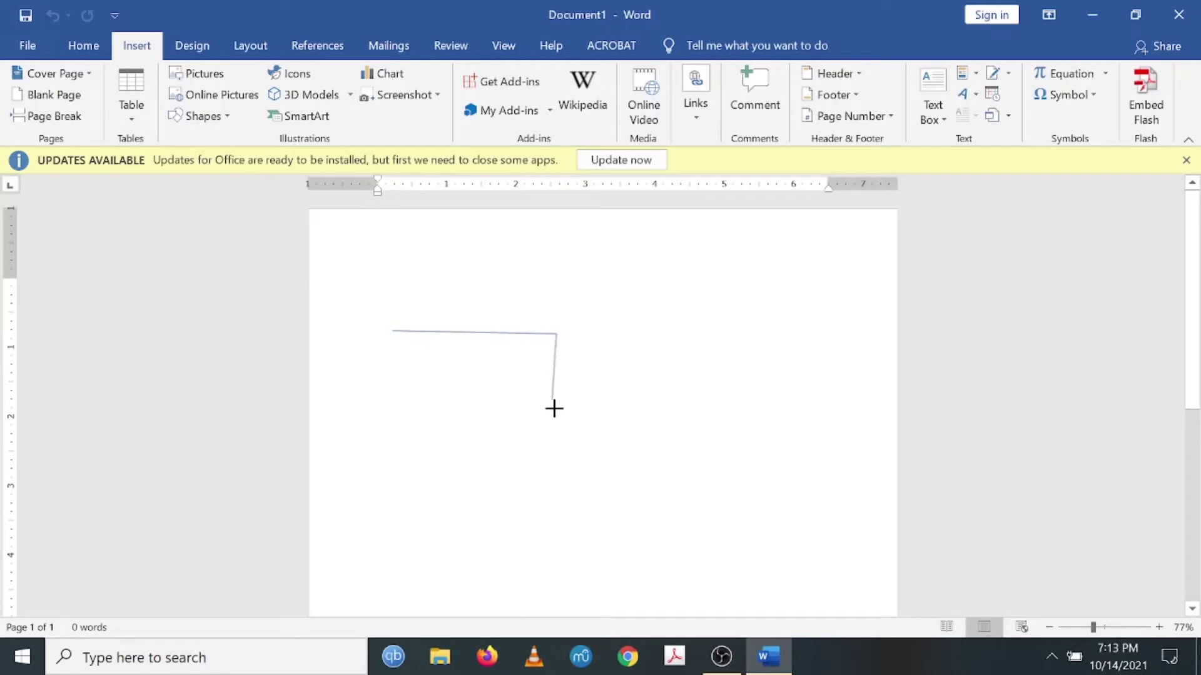
left_click(556, 424)
left_click(494, 425)
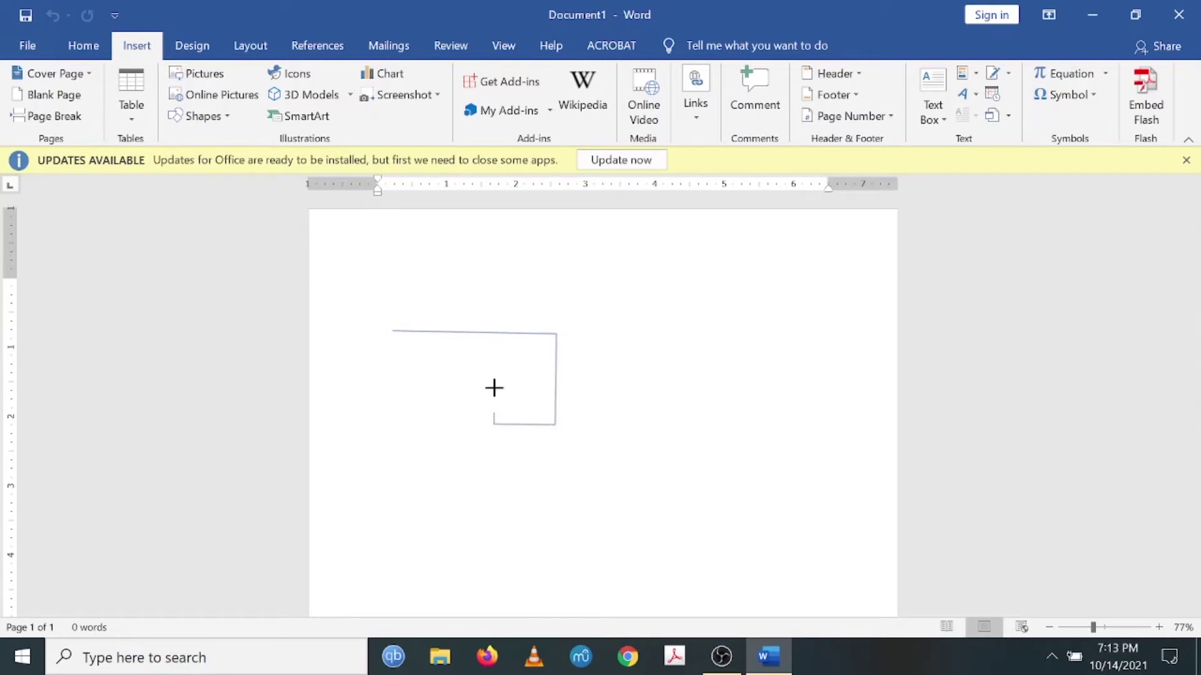
left_click(494, 379)
left_click(431, 376)
left_click(429, 427)
left_click(382, 421)
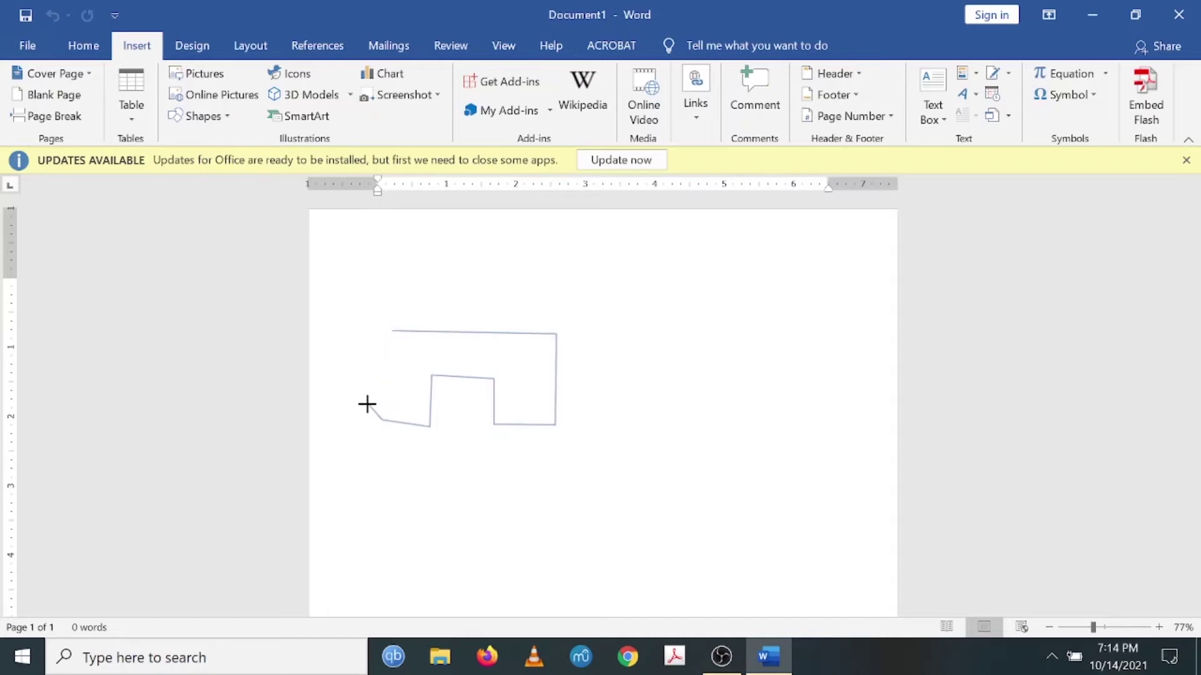
left_click(393, 330)
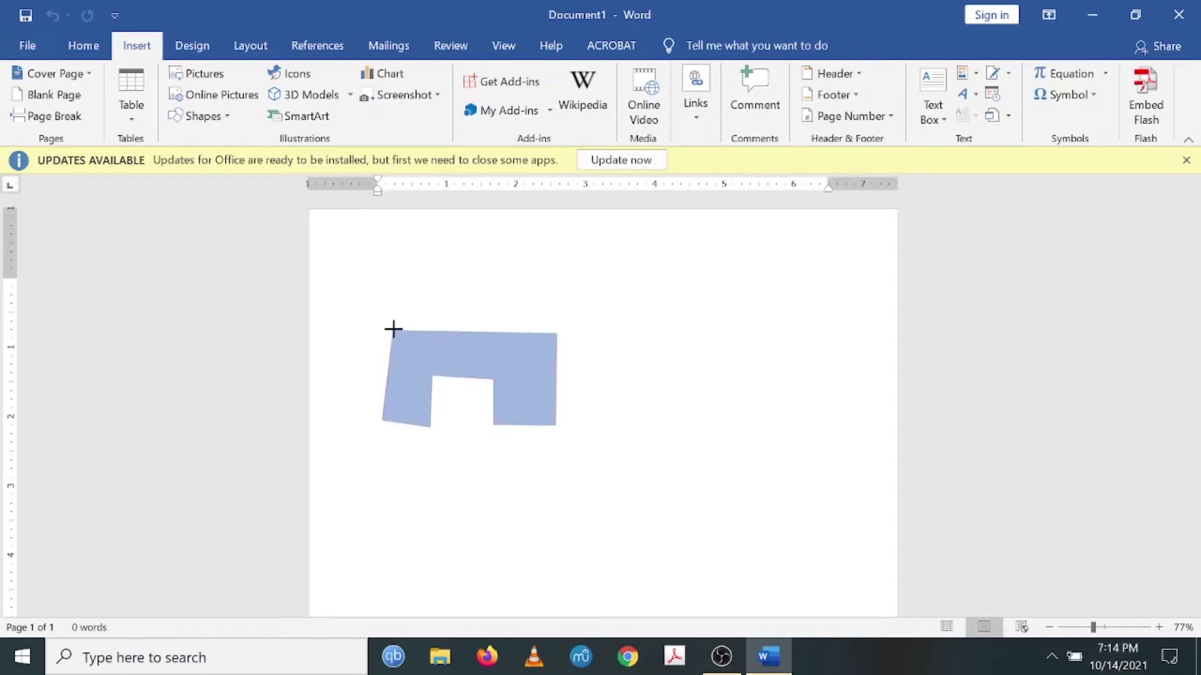
left_click(393, 328)
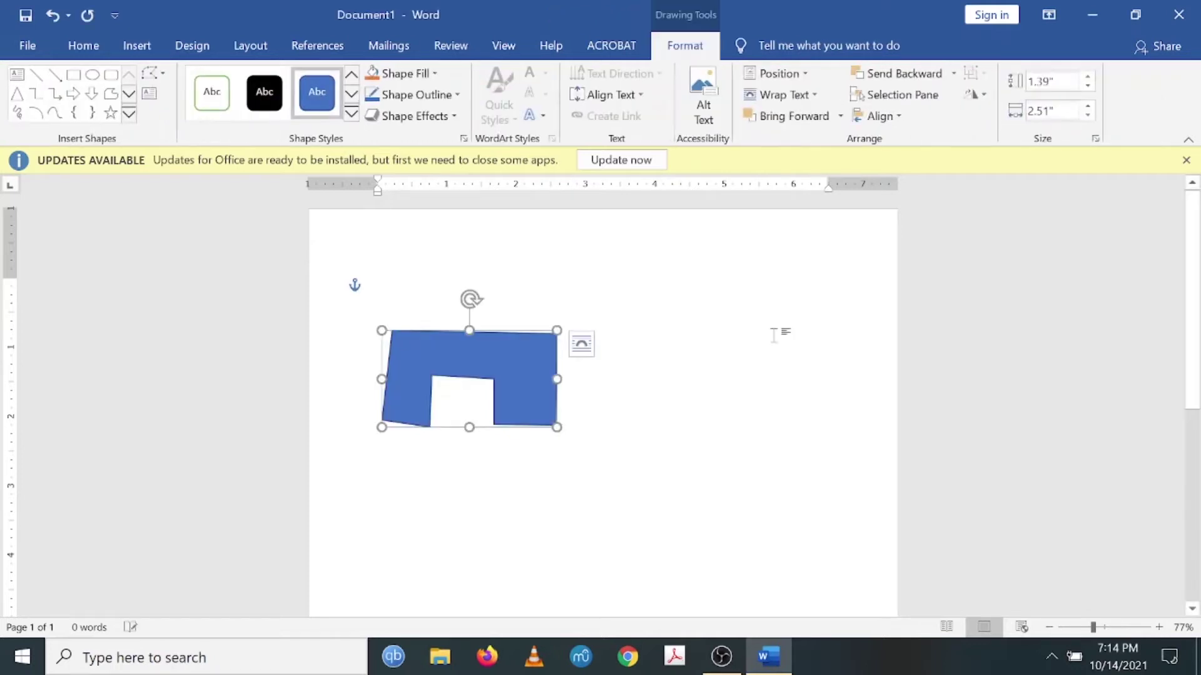
Select the Freeform: Shape tool again from the Insert Shapes gallery
left_click(145, 47)
left_click(227, 116)
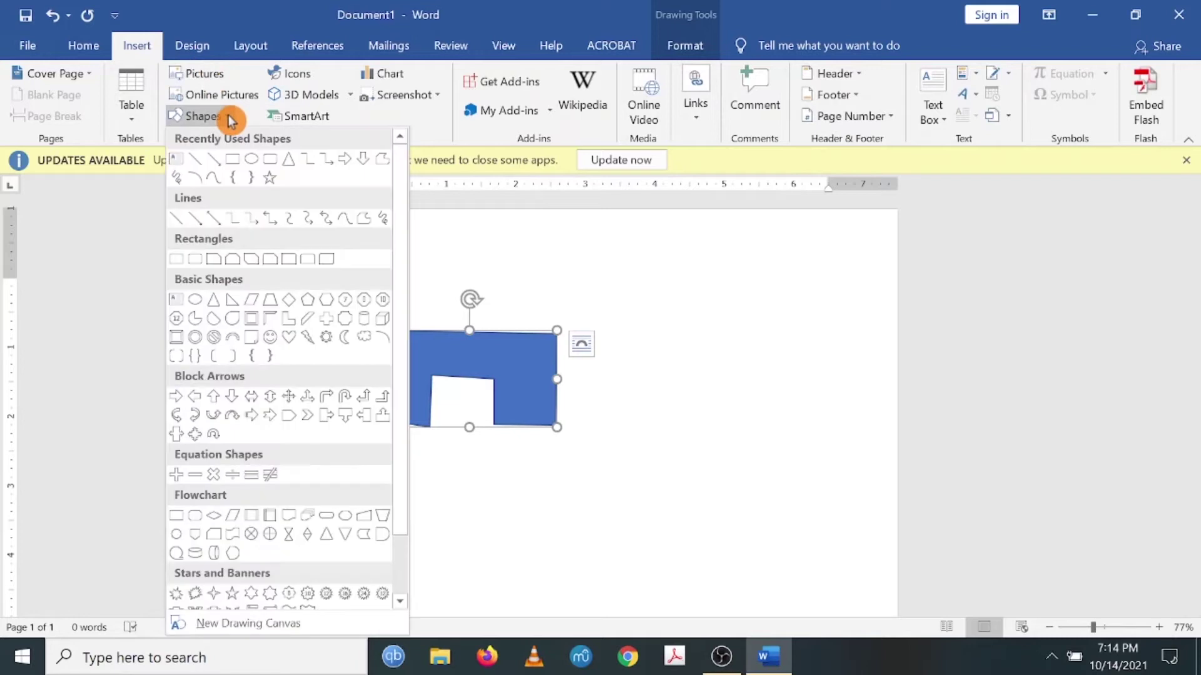
left_click(362, 224)
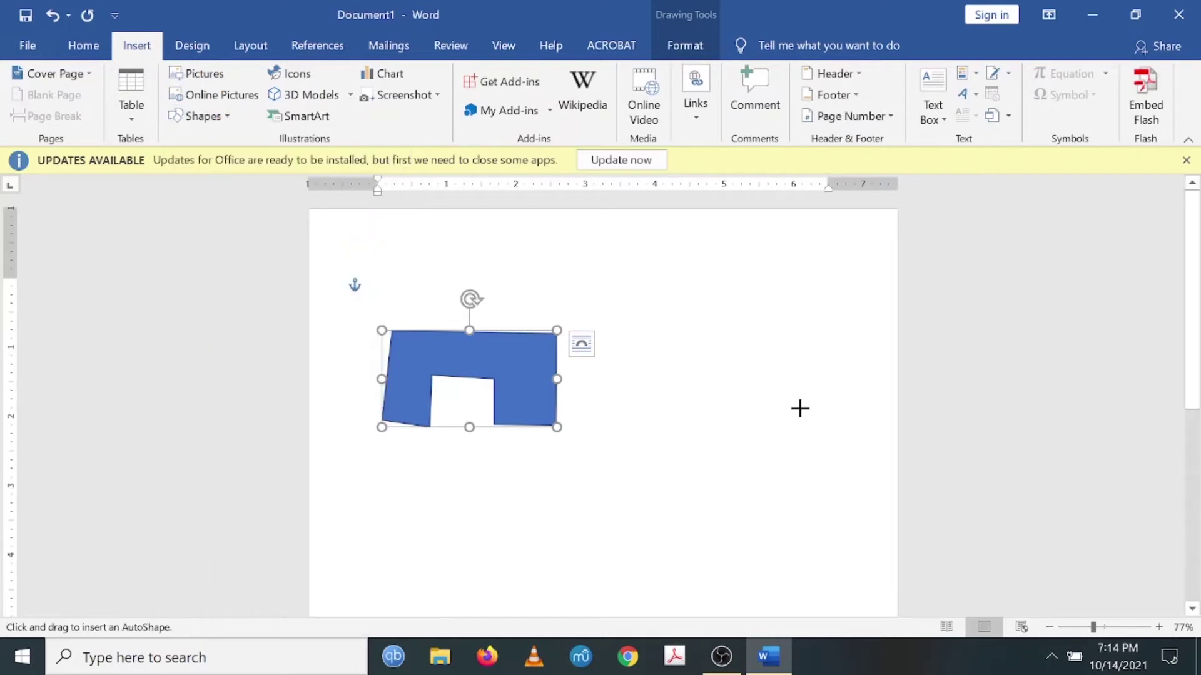
left_click(224, 120)
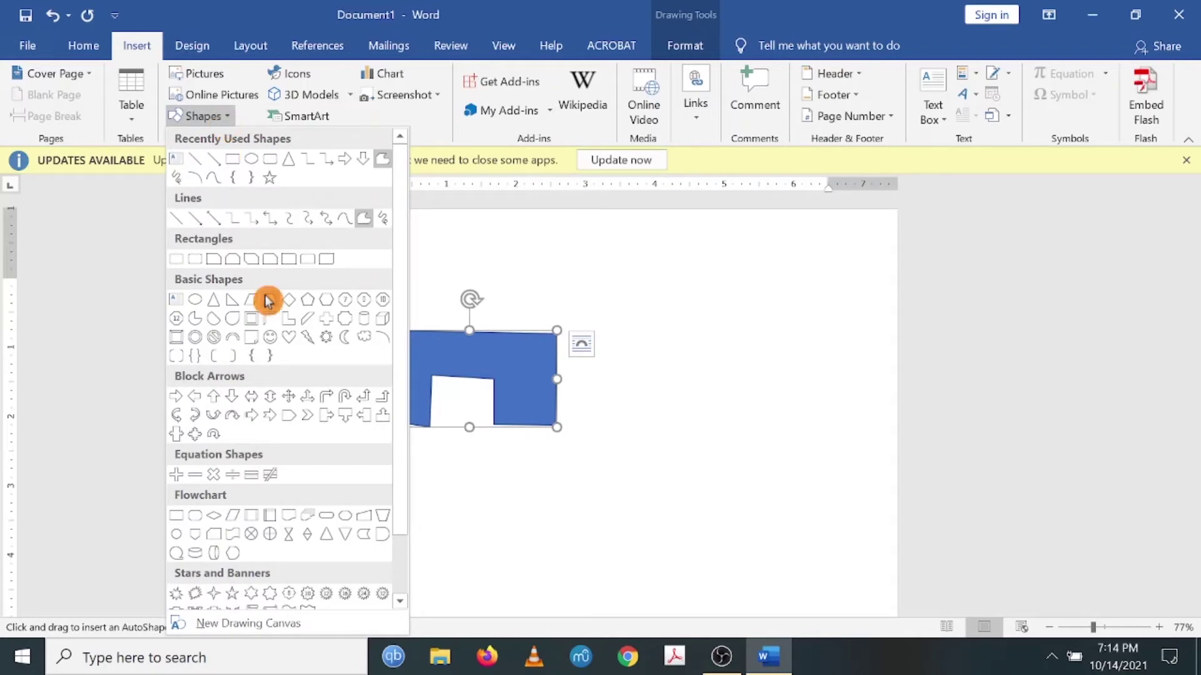
left_click(370, 220)
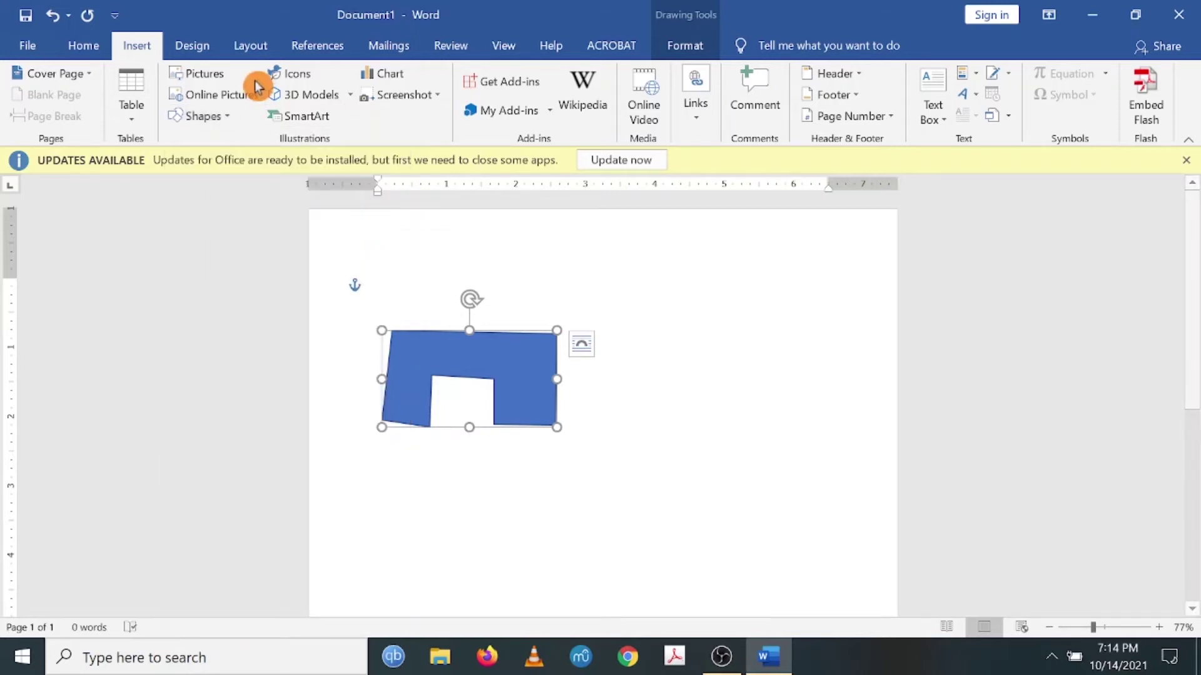
left_click(219, 119)
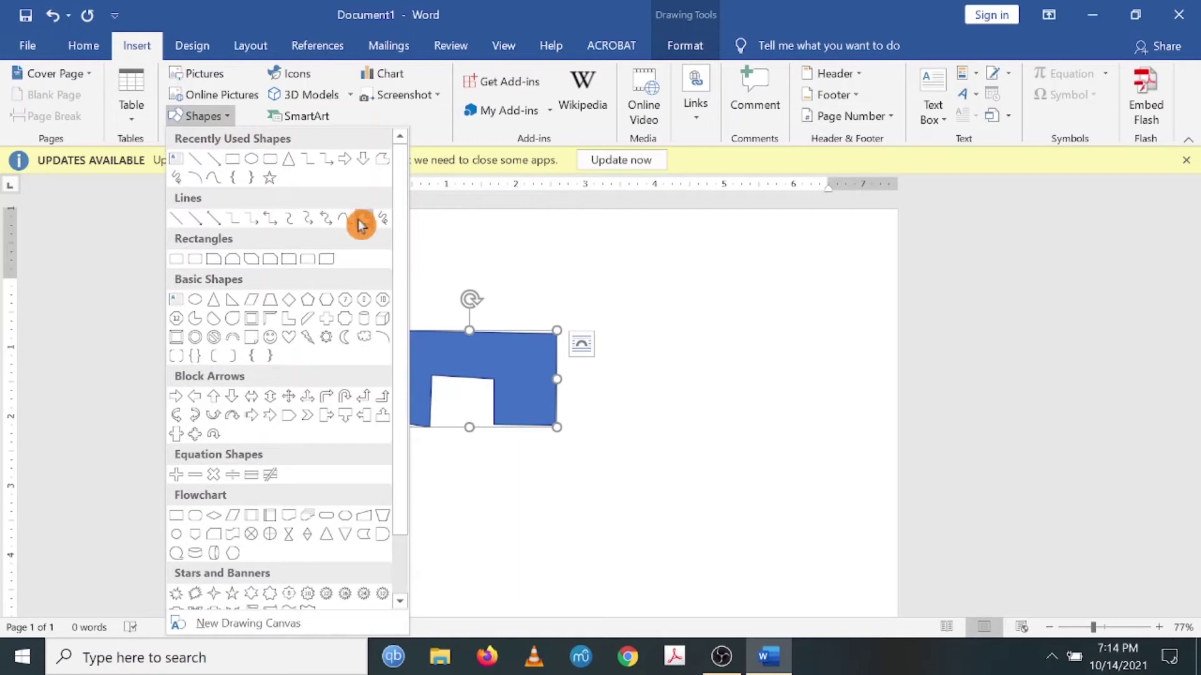
left_click(363, 219)
Draw a closed four-sided freeform to the right of the notched shape
left_click(773, 457)
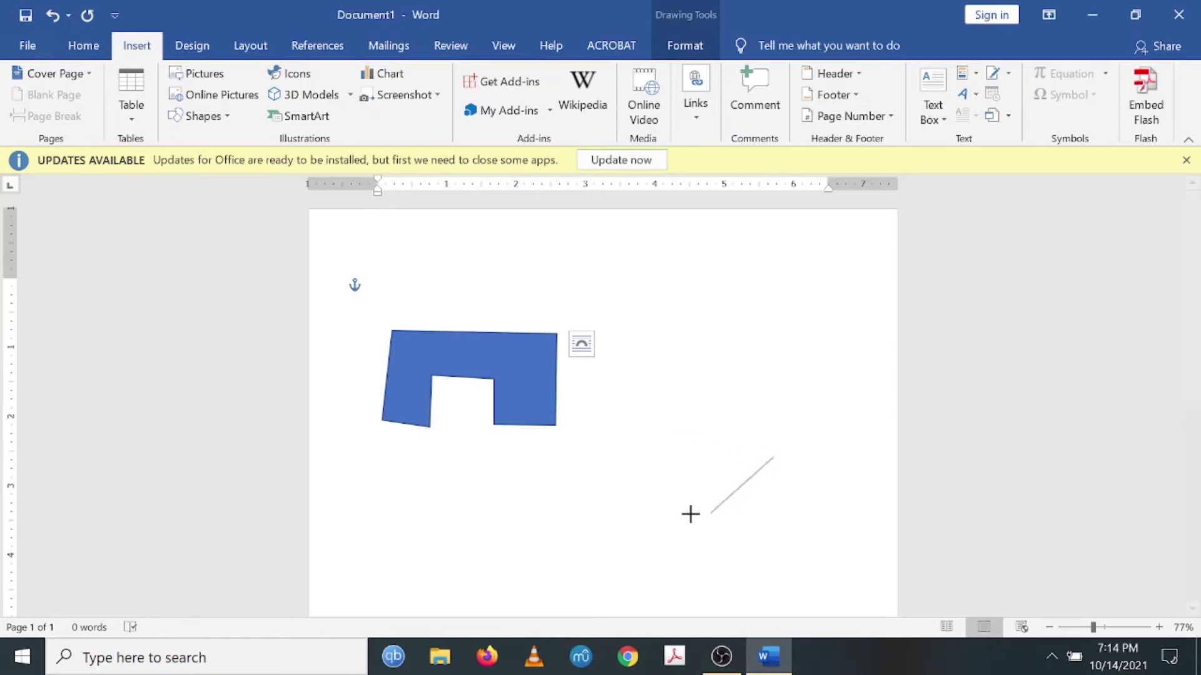
left_click(618, 494)
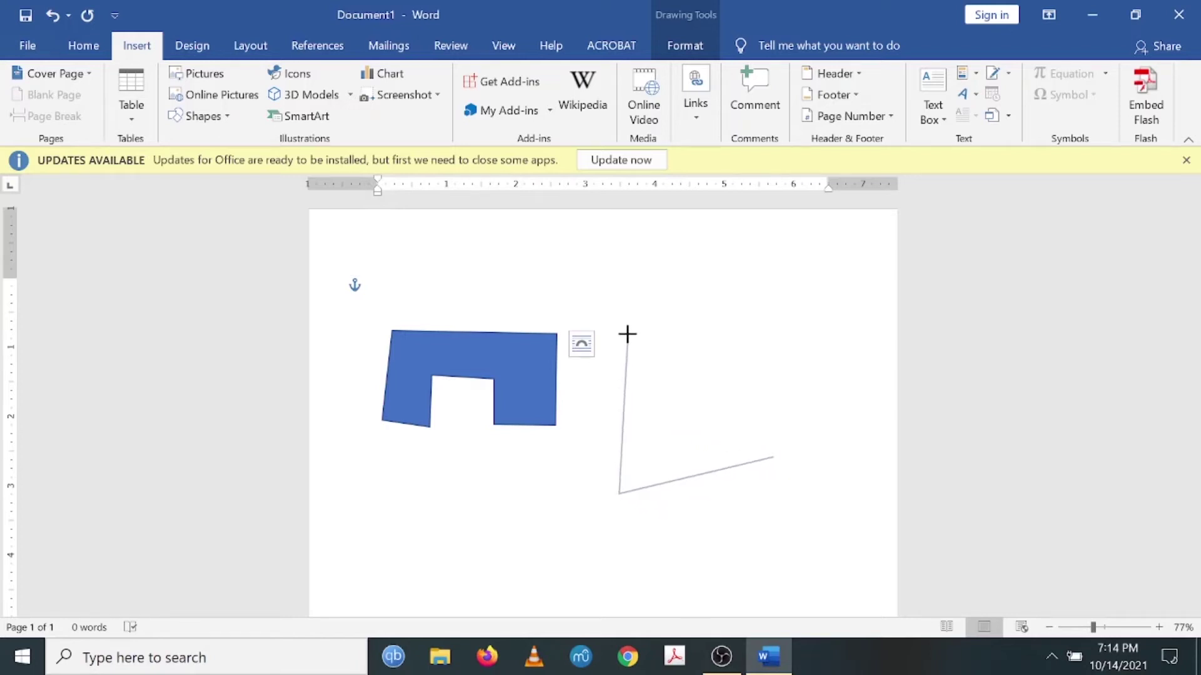
left_click(627, 334)
left_click(793, 304)
left_click(772, 458)
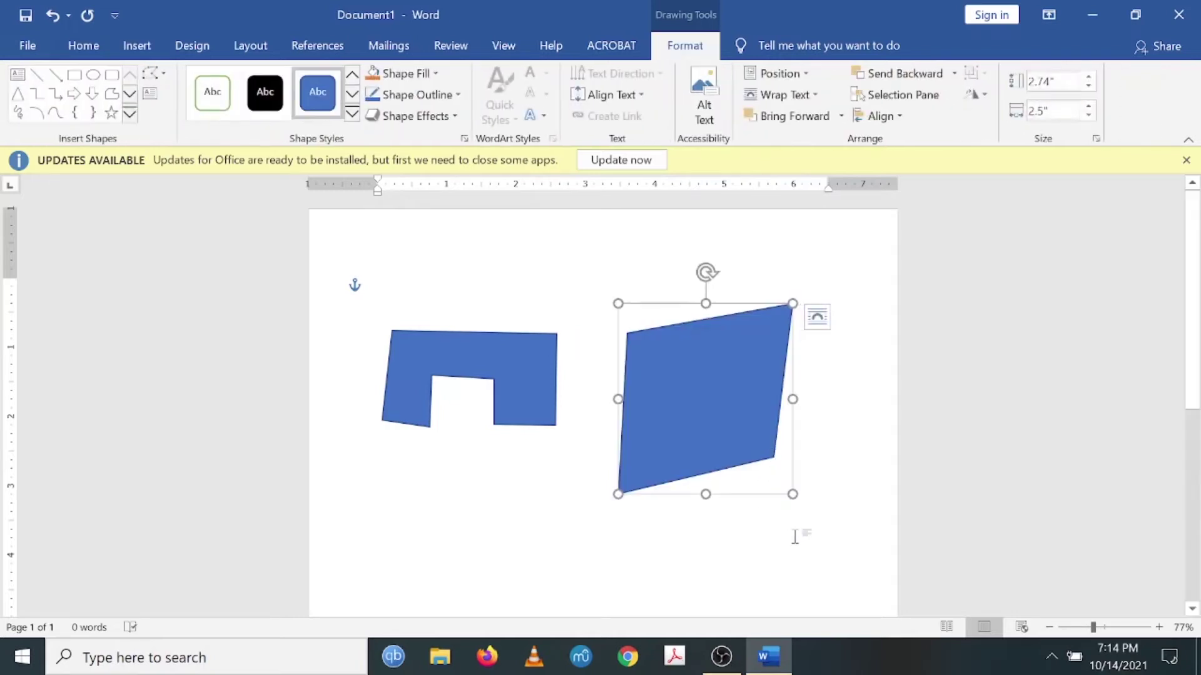
Delete the four-sided freeform and the notched blue shape
key("Delete")
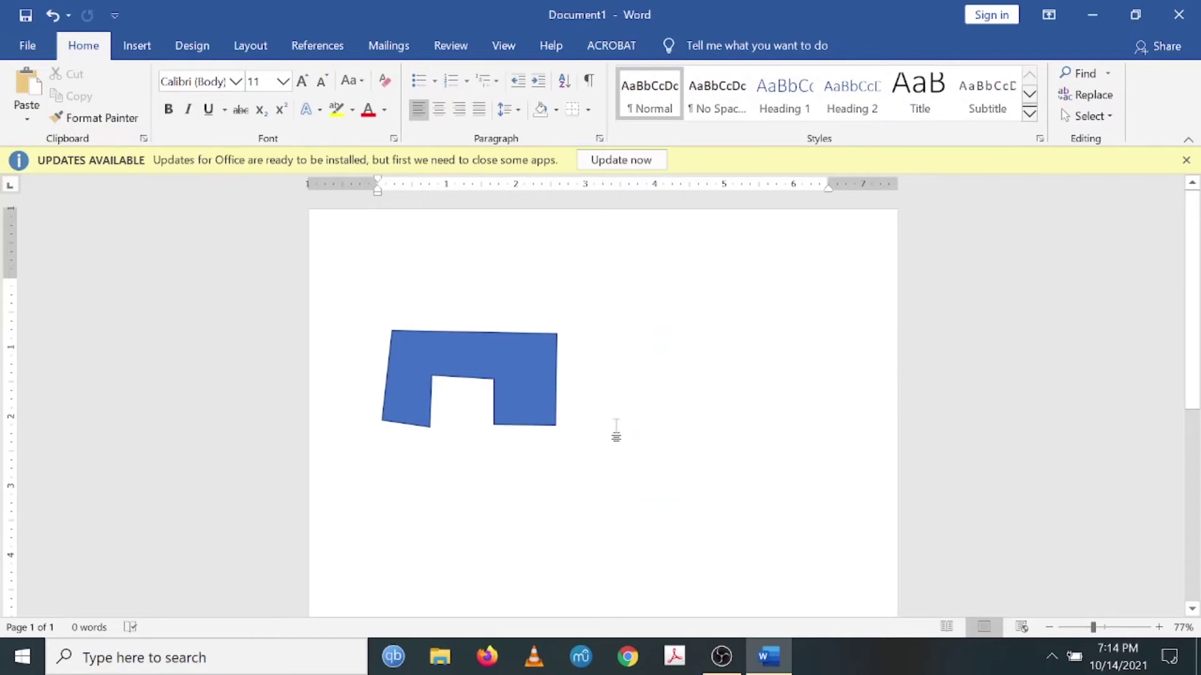
left_click(535, 399)
key("Delete")
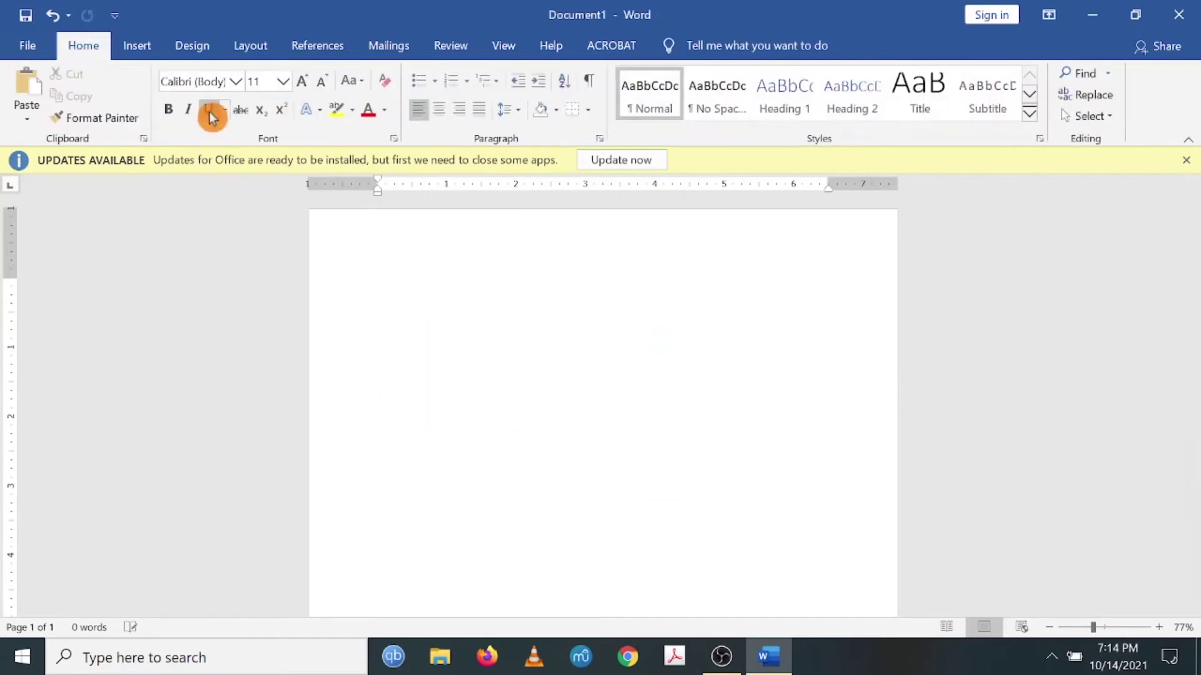
Draw a freeform curve on the page, then undo the oversized result
left_click(141, 47)
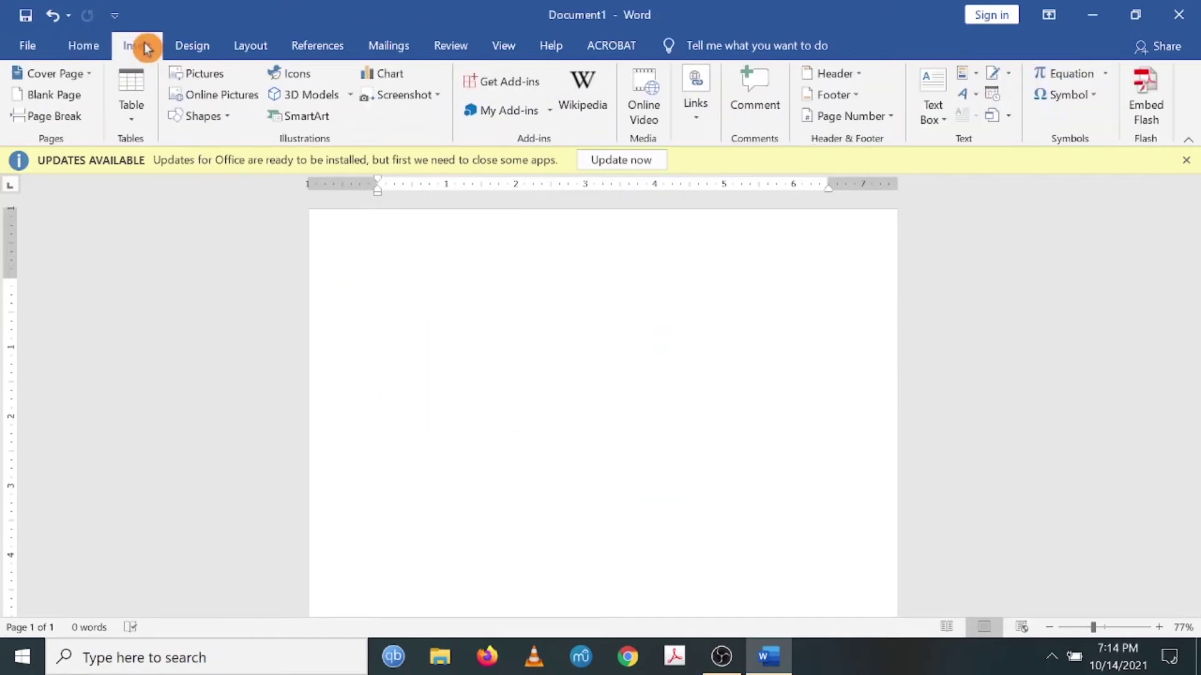
left_click(222, 117)
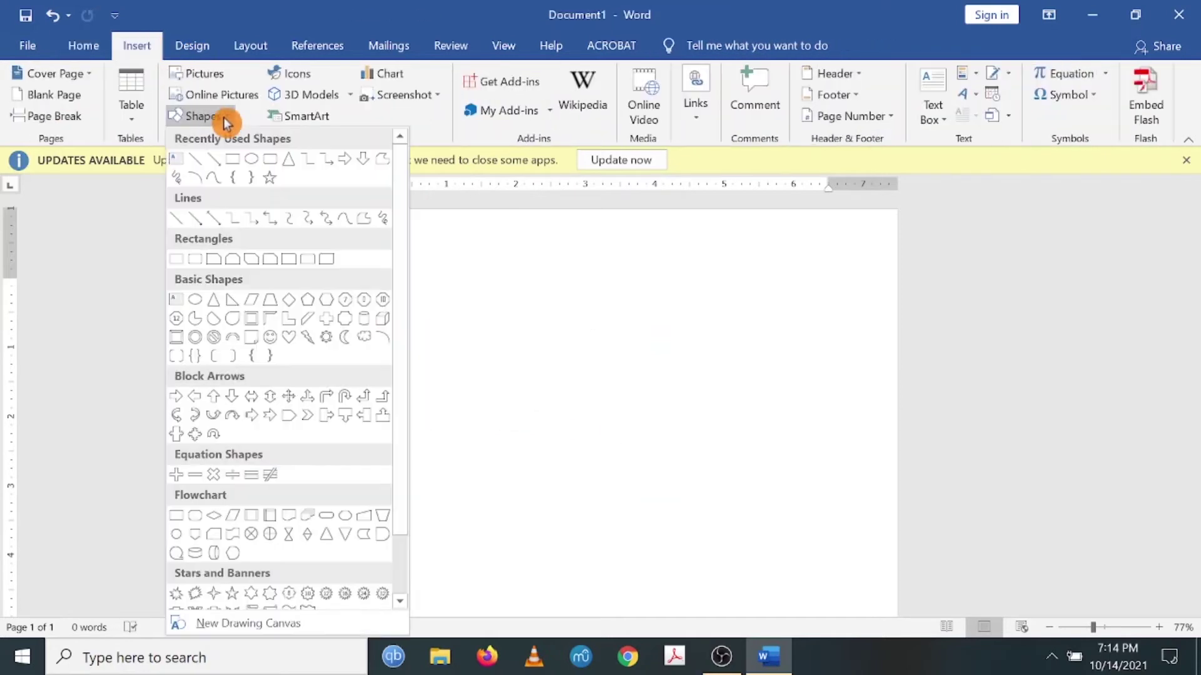
left_click(365, 218)
mouse_move(426, 378)
left_mouse_down()
mouse_move(461, 346)
mouse_move(563, 359)
mouse_move(521, 428)
mouse_move(636, 536)
mouse_move(715, 376)
mouse_move(726, 526)
mouse_move(617, 588)
mouse_move(461, 520)
mouse_move(383, 437)
mouse_move(442, 402)
mouse_move(427, 379)
left_mouse_up()
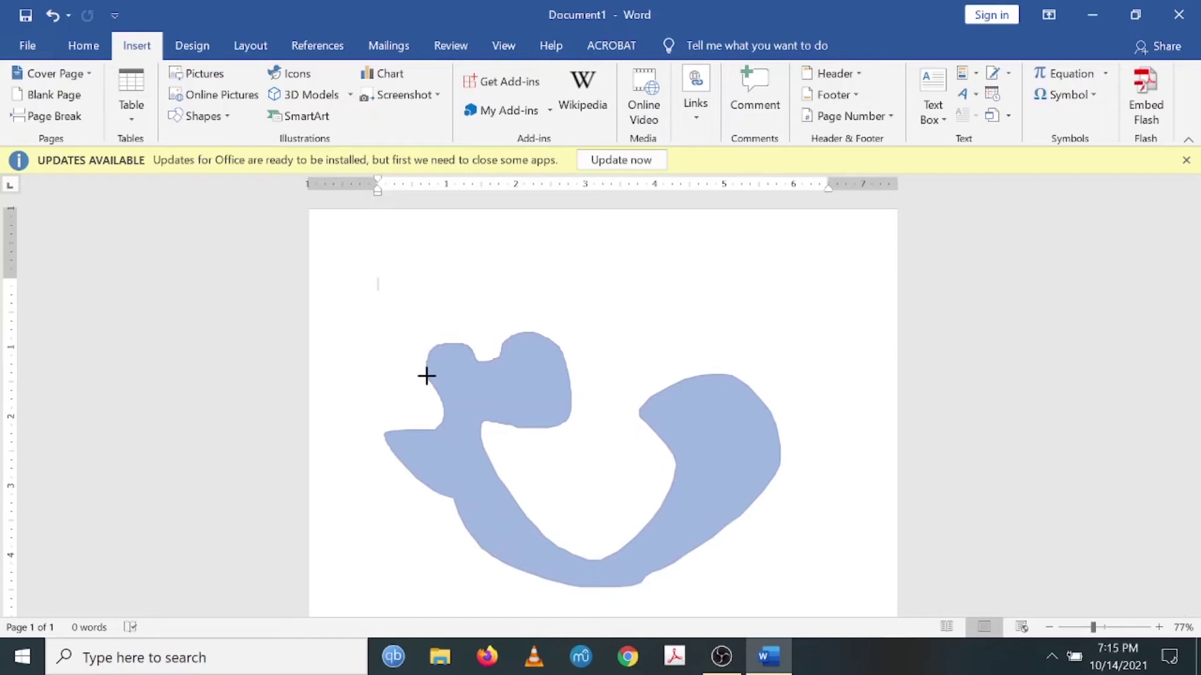
key("ctrl+z")
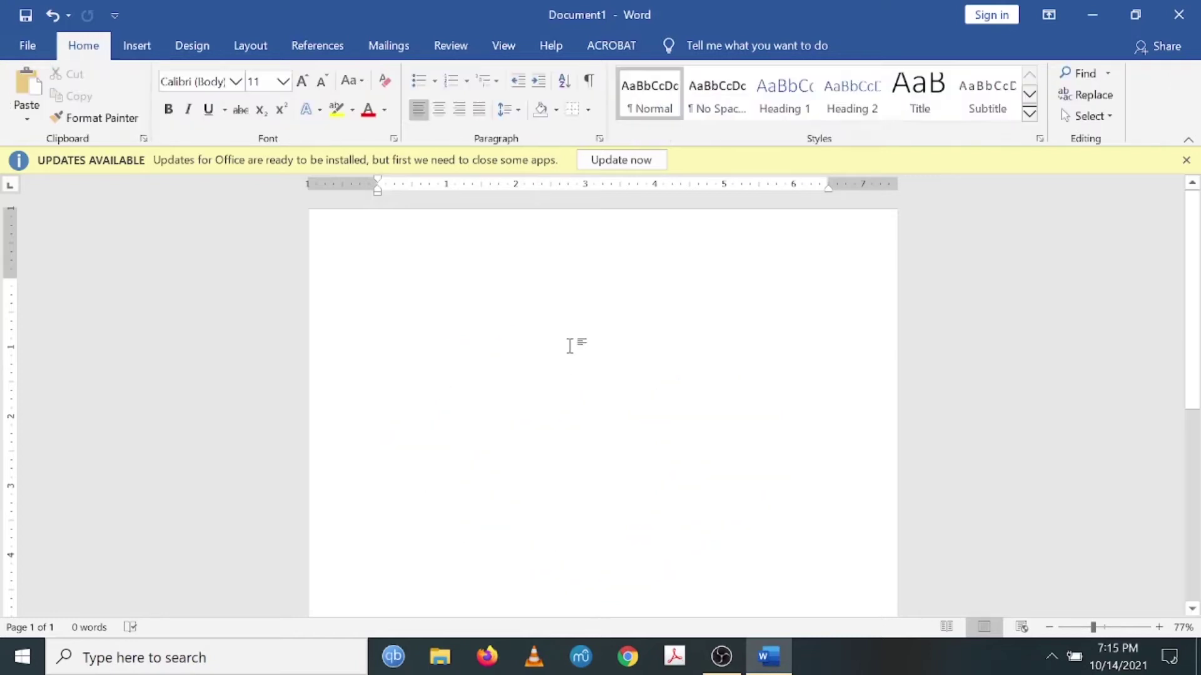
Sketch a smaller freehand scribble blob near the page's upper left
left_click(150, 50)
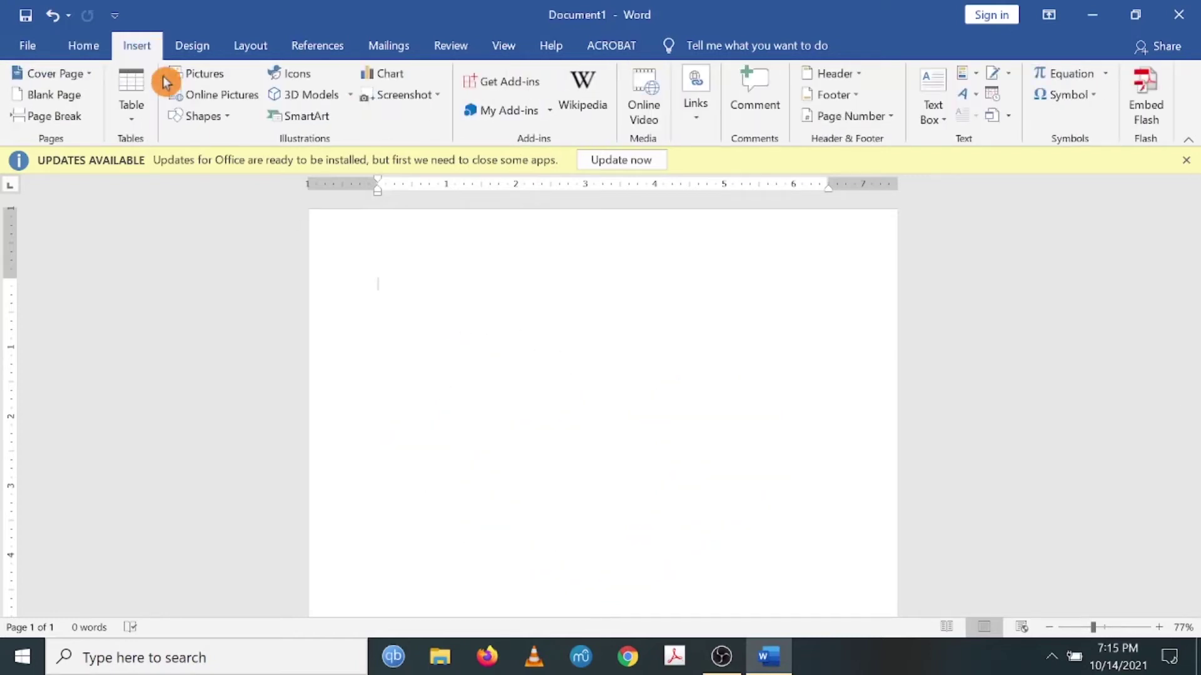
left_click(203, 117)
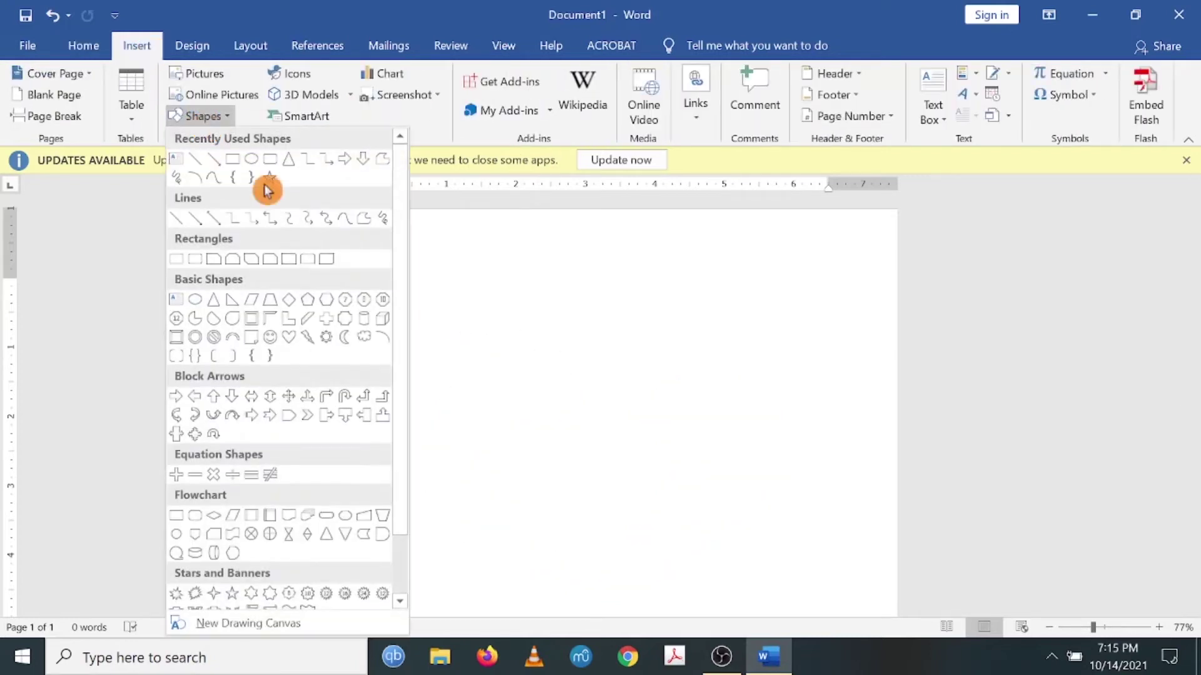
left_click(351, 222)
mouse_move(428, 325)
left_mouse_down()
mouse_move(499, 332)
mouse_move(461, 367)
mouse_move(488, 423)
mouse_move(371, 393)
mouse_move(428, 326)
left_mouse_up()
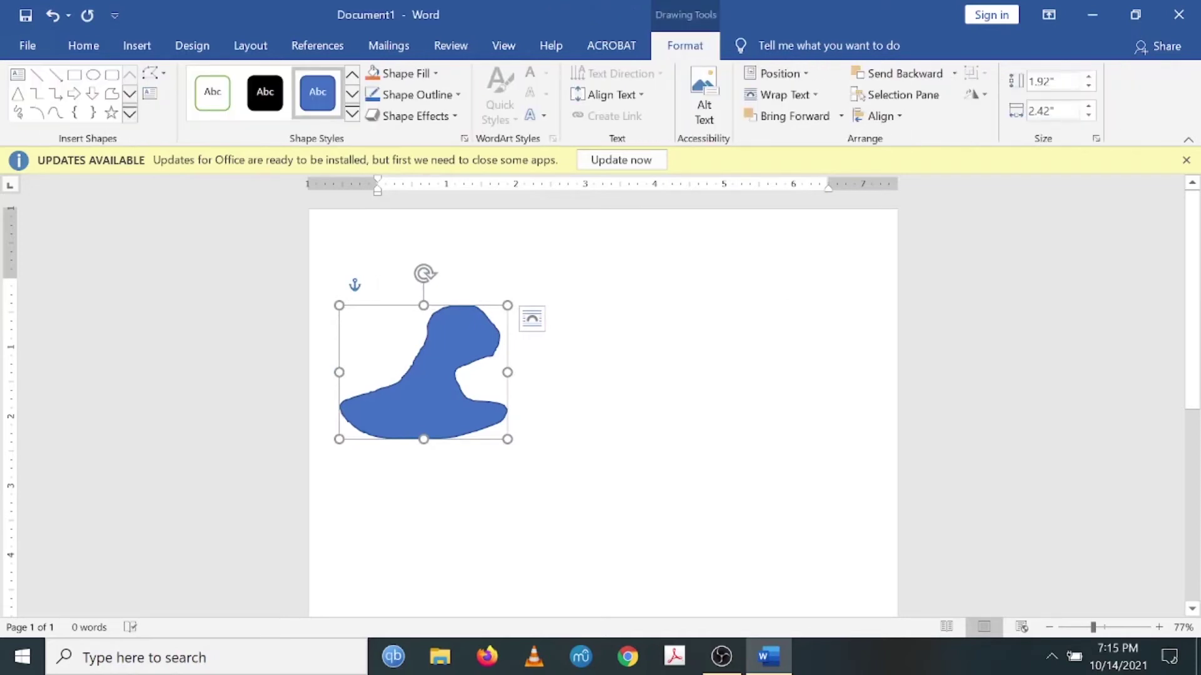
left_click(350, 281)
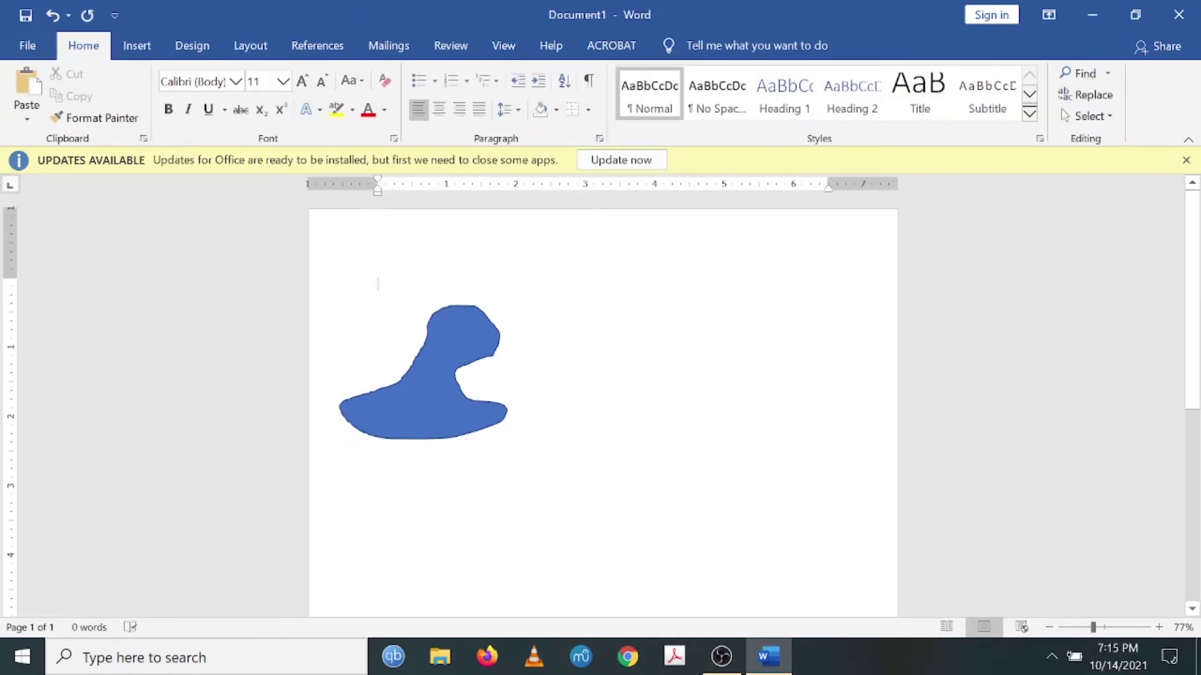
Set the freehand shape's Shape Fill to a dark orange theme colour
left_click(448, 341)
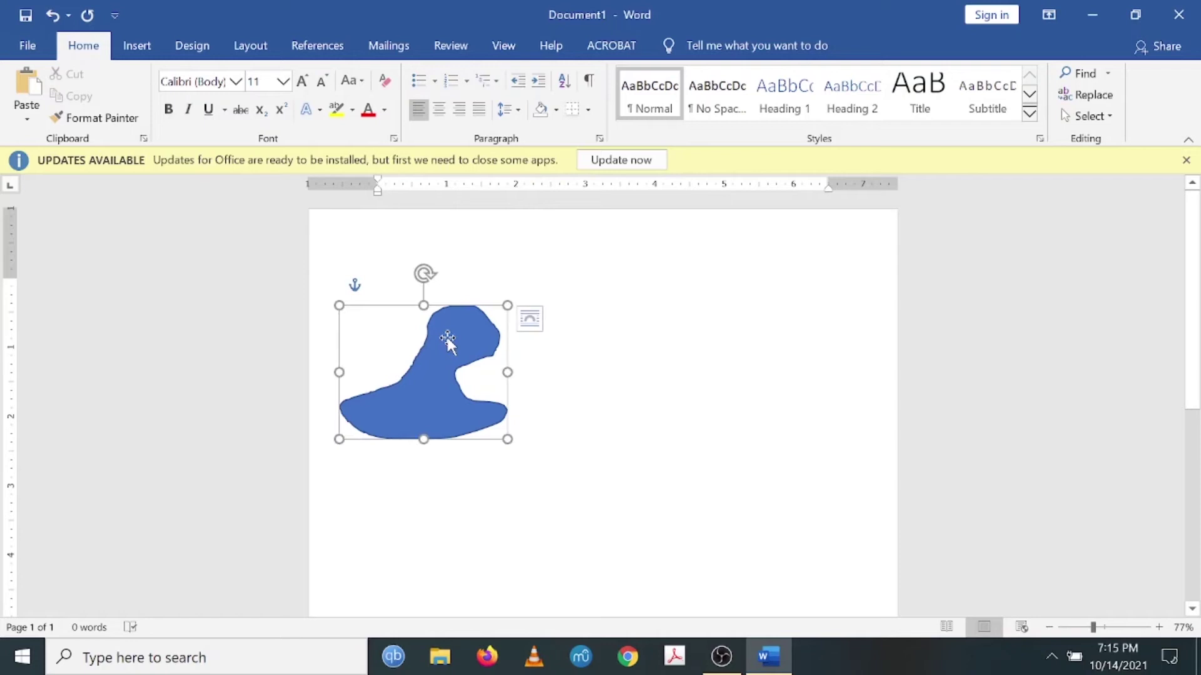
left_click(701, 381)
left_click(469, 348)
left_click(671, 49)
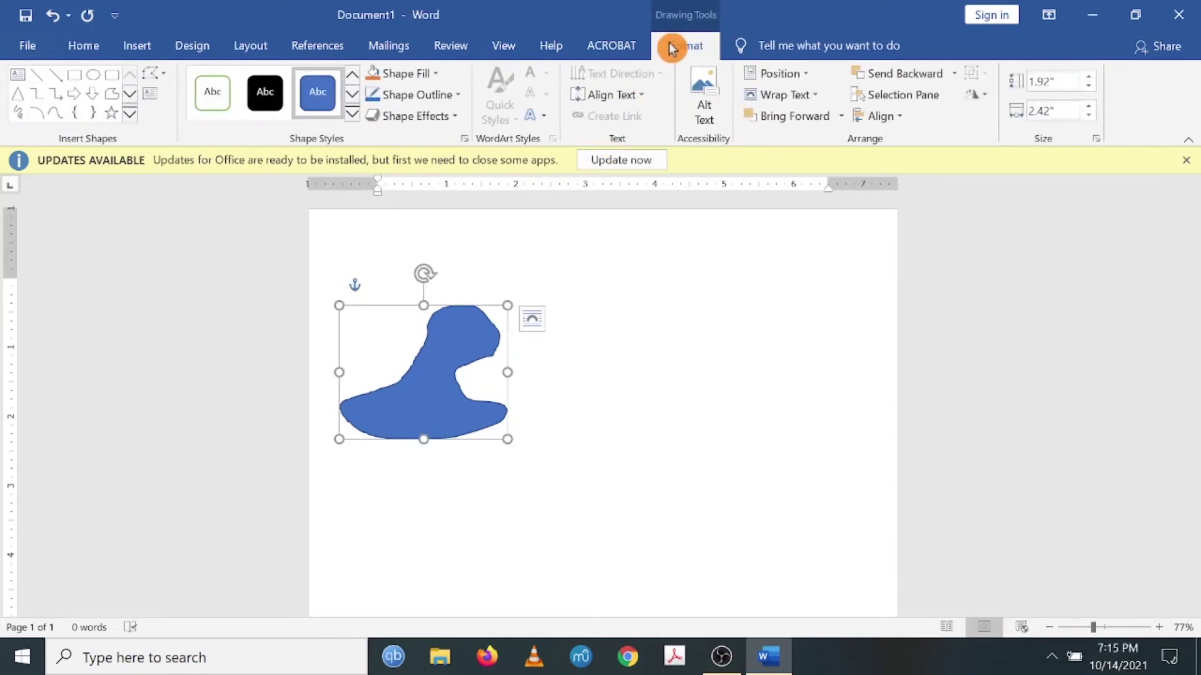
left_click(430, 78)
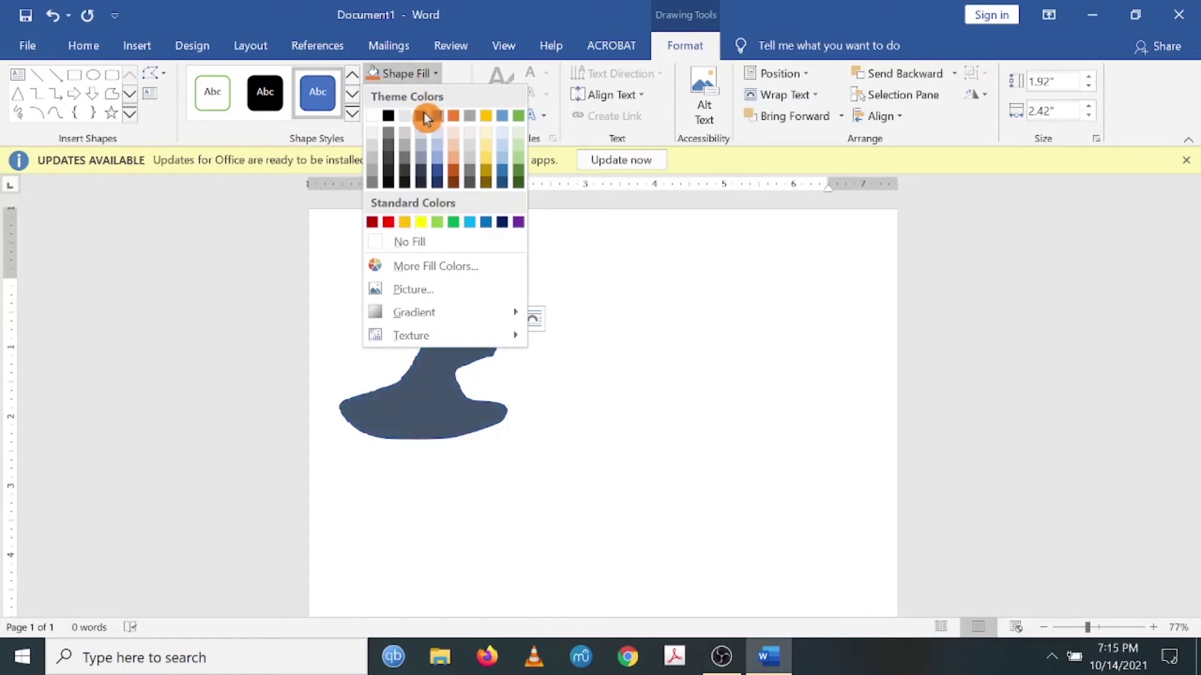
left_click(453, 177)
left_click(616, 369)
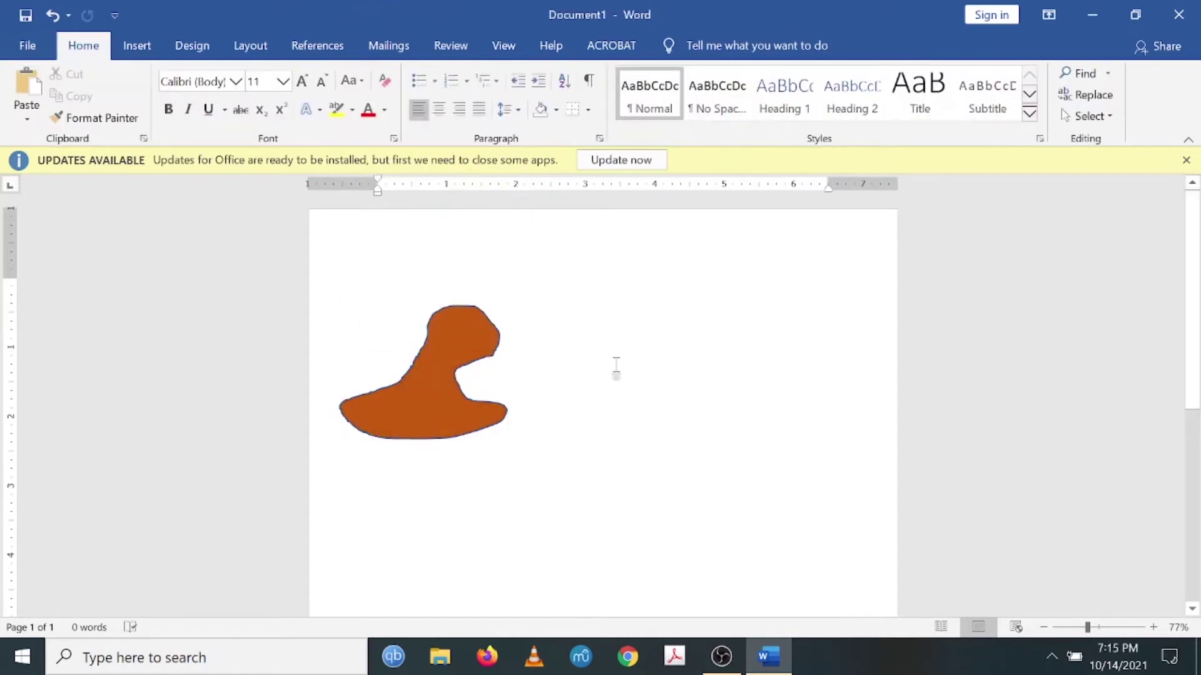
left_click(185, 51)
Select the orange freehand shape and delete it
left_click(145, 50)
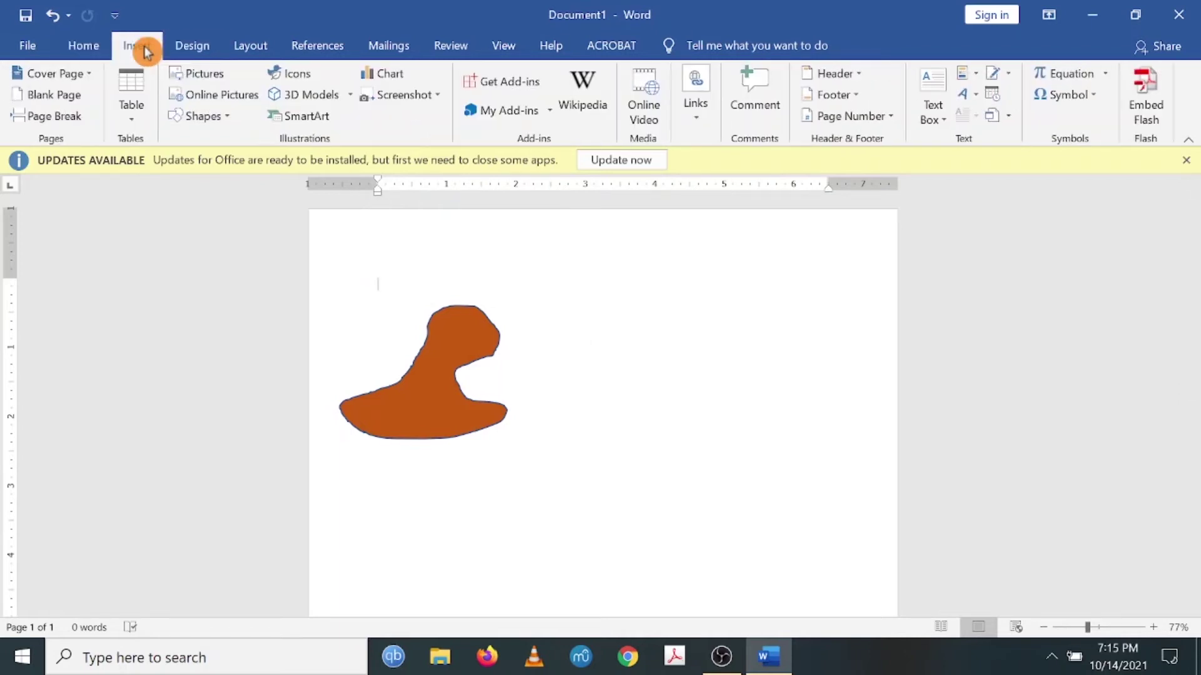
left_click(219, 120)
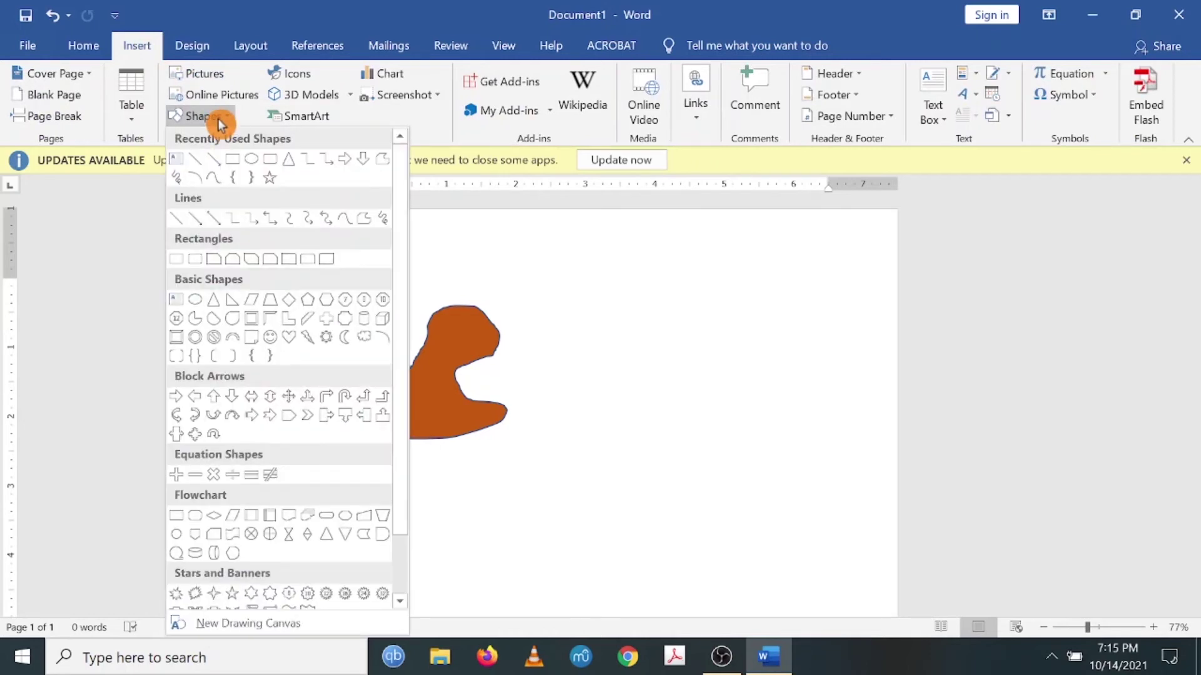
left_click(226, 122)
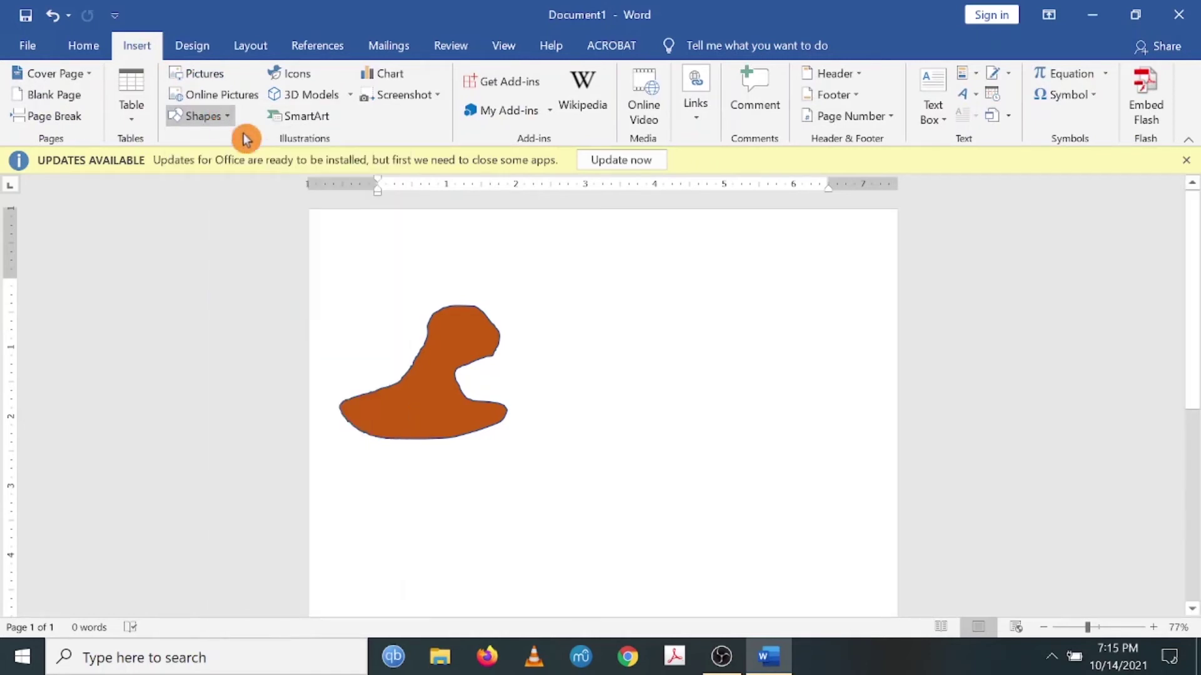
left_click(458, 324)
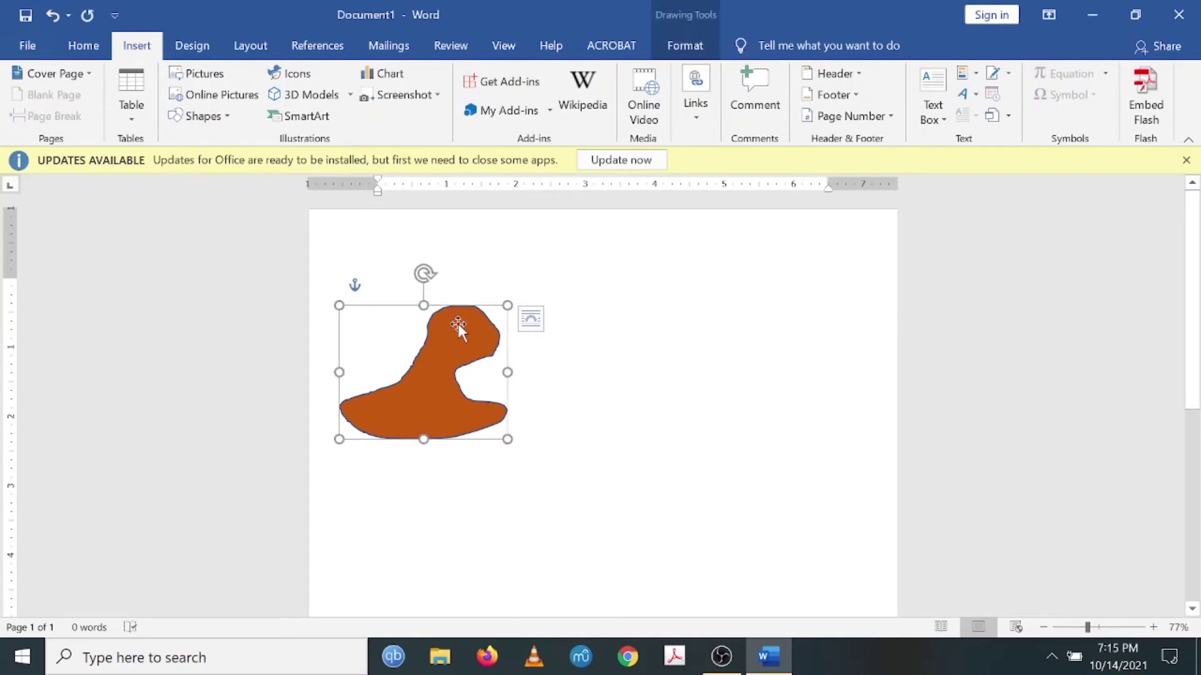
key("Delete")
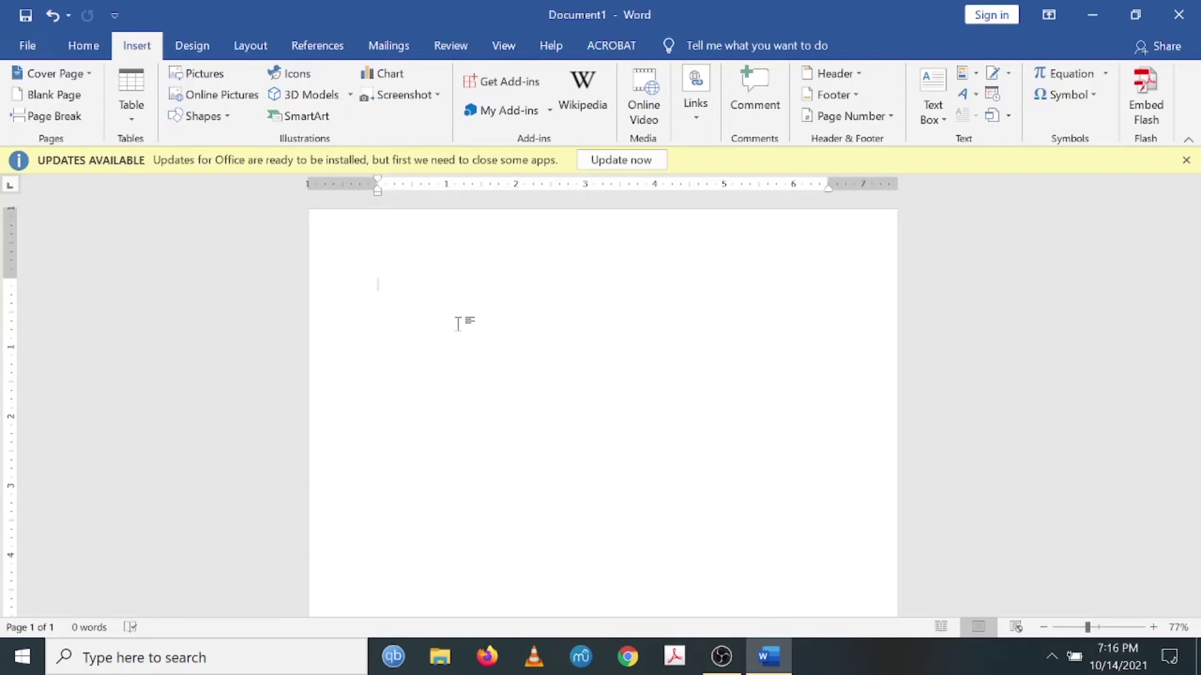
Choose the Freeform: Shape tool from the Insert Shapes gallery
scroll(458, 324, "down", 1)
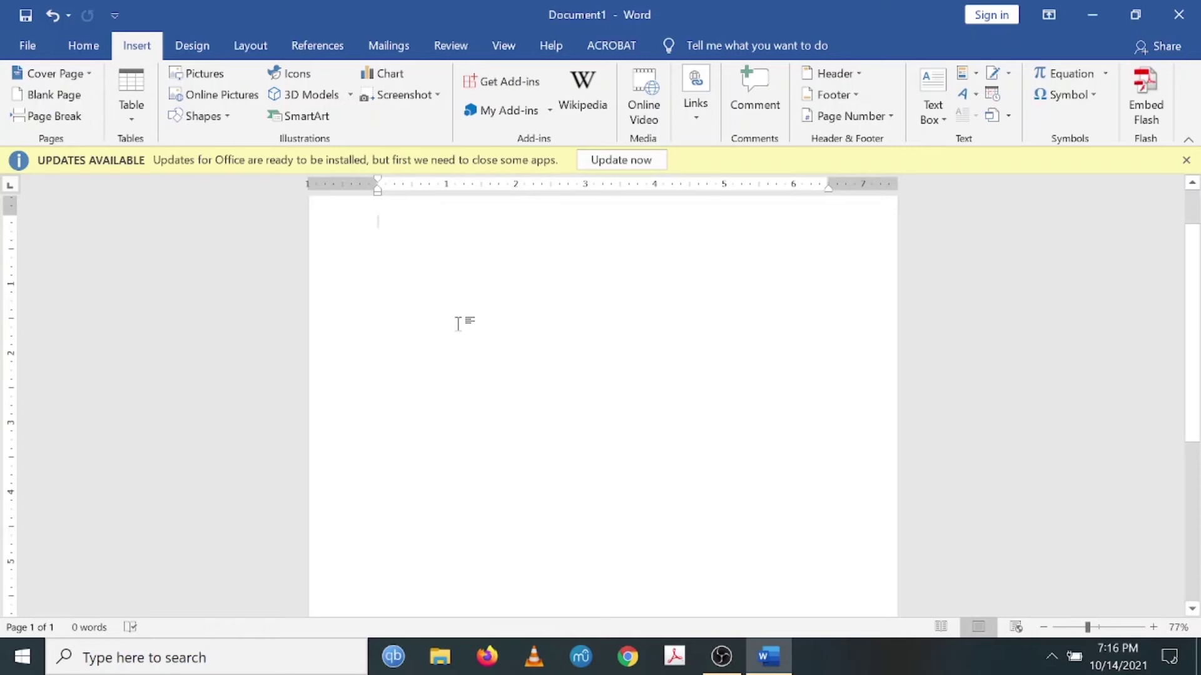
scroll(458, 323, "up", 1)
scroll(458, 323, "down", 1)
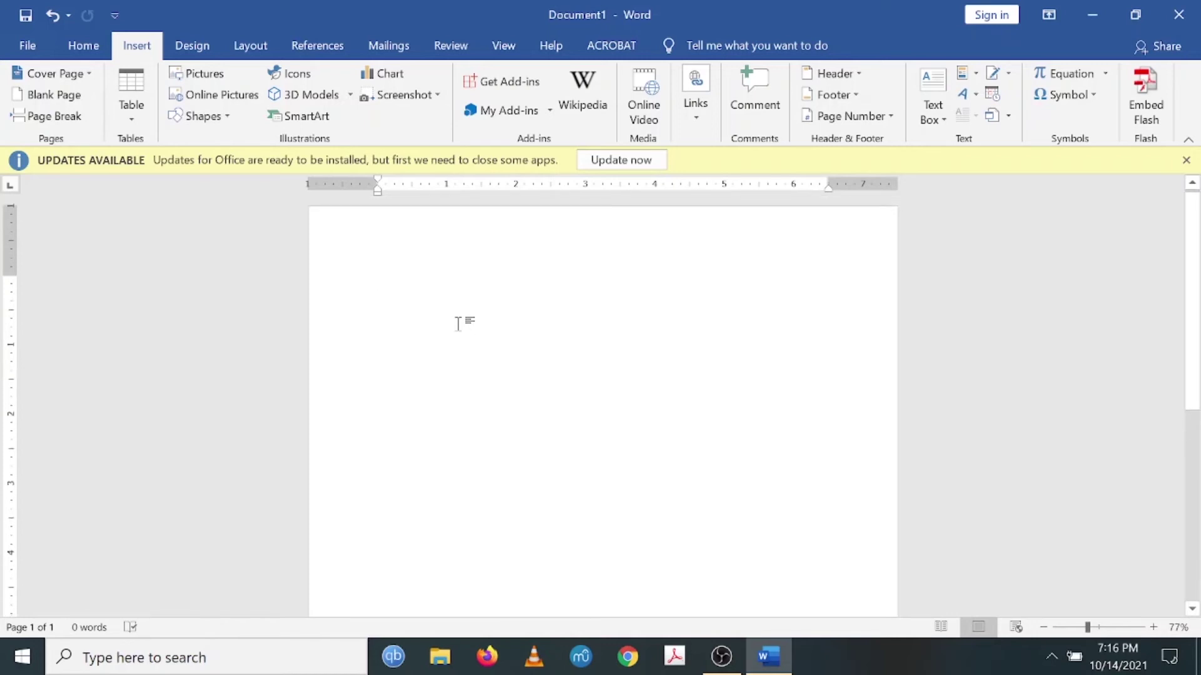
left_click(226, 124)
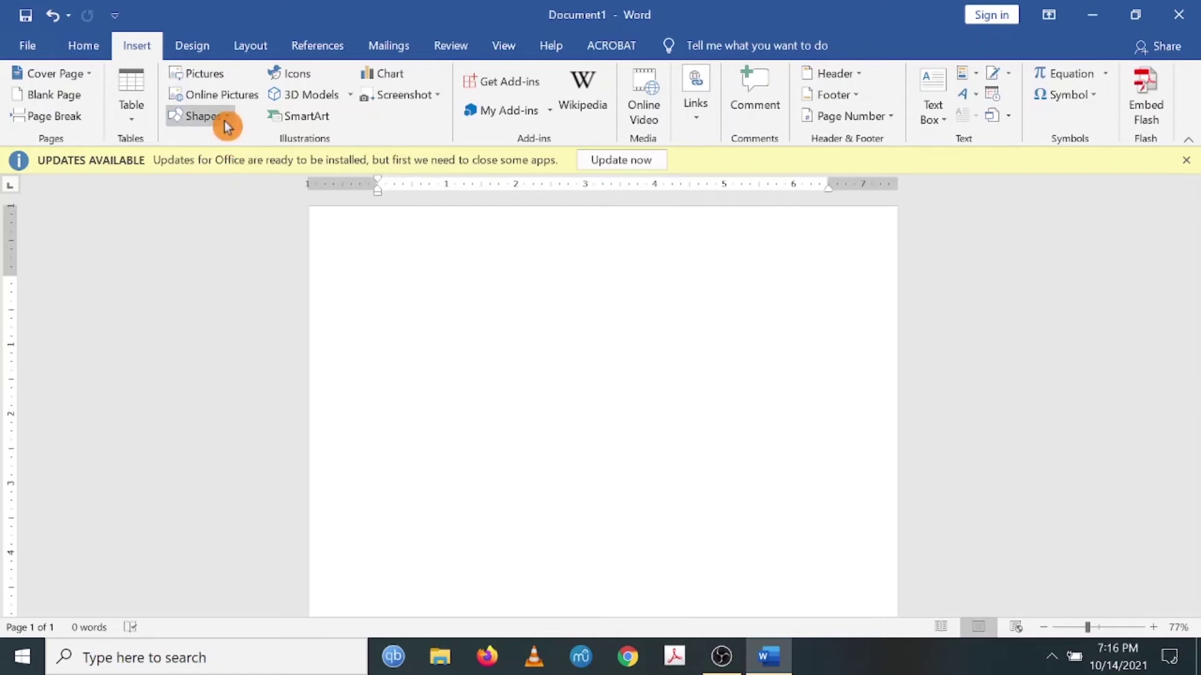
left_click(226, 124)
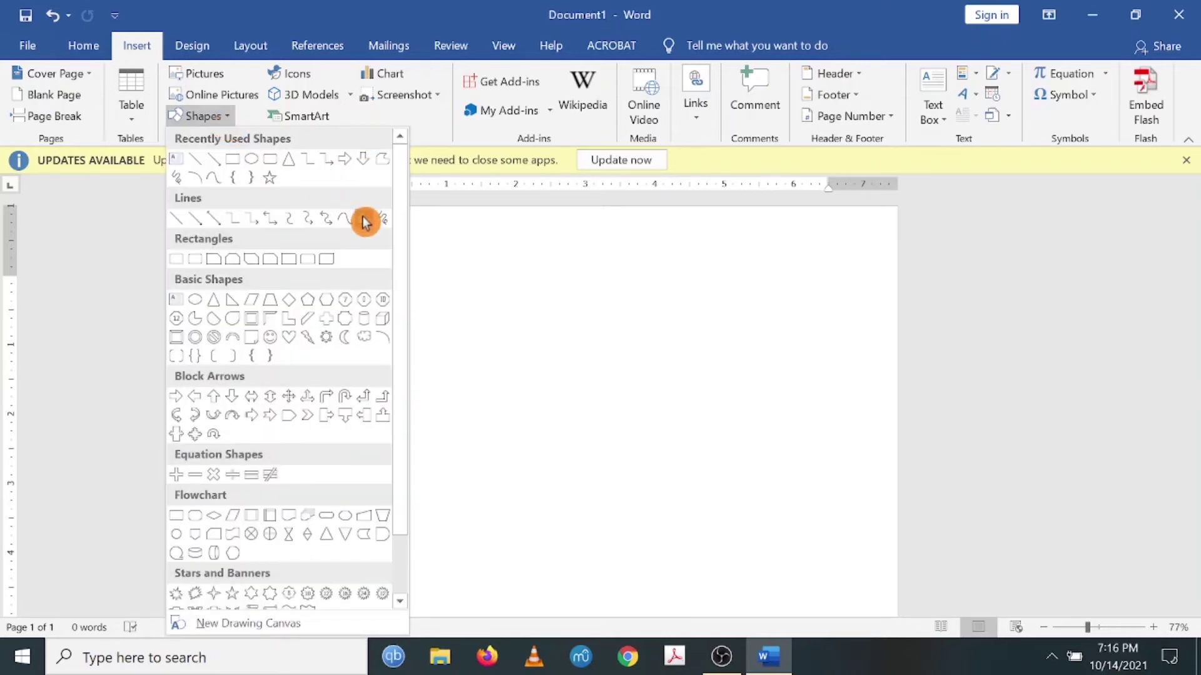
left_click(364, 222)
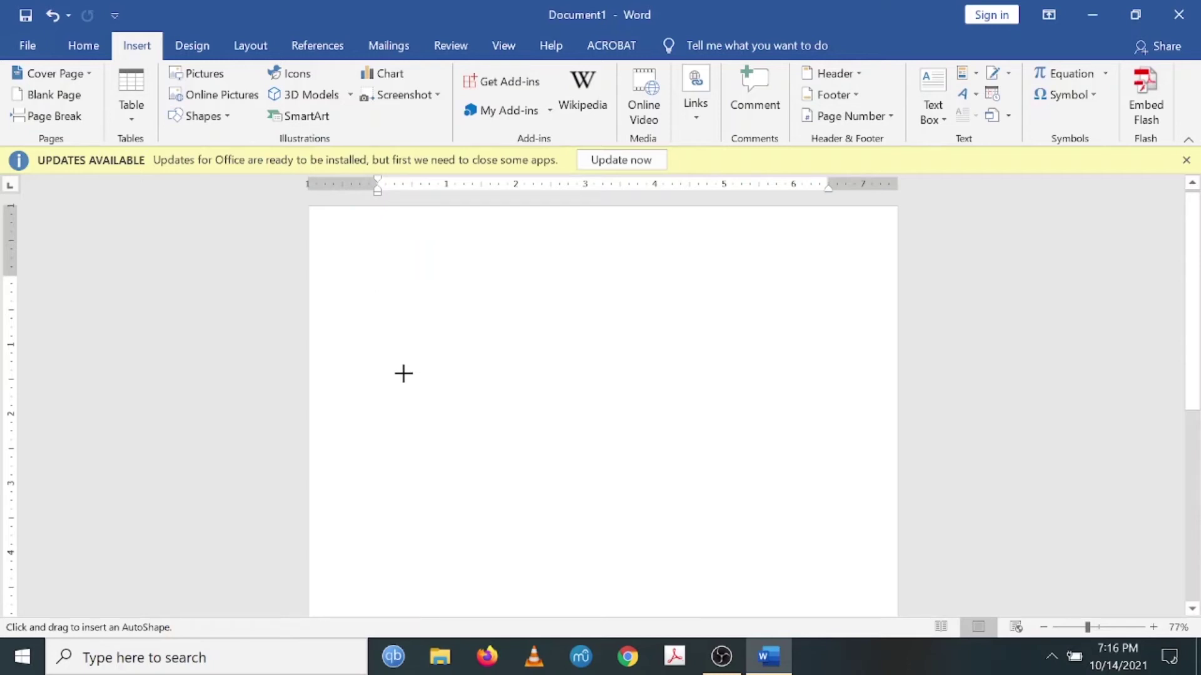
Trace a stepped outline rising to a peak at the upper right and close it
left_click_drag(404, 373, 552, 402)
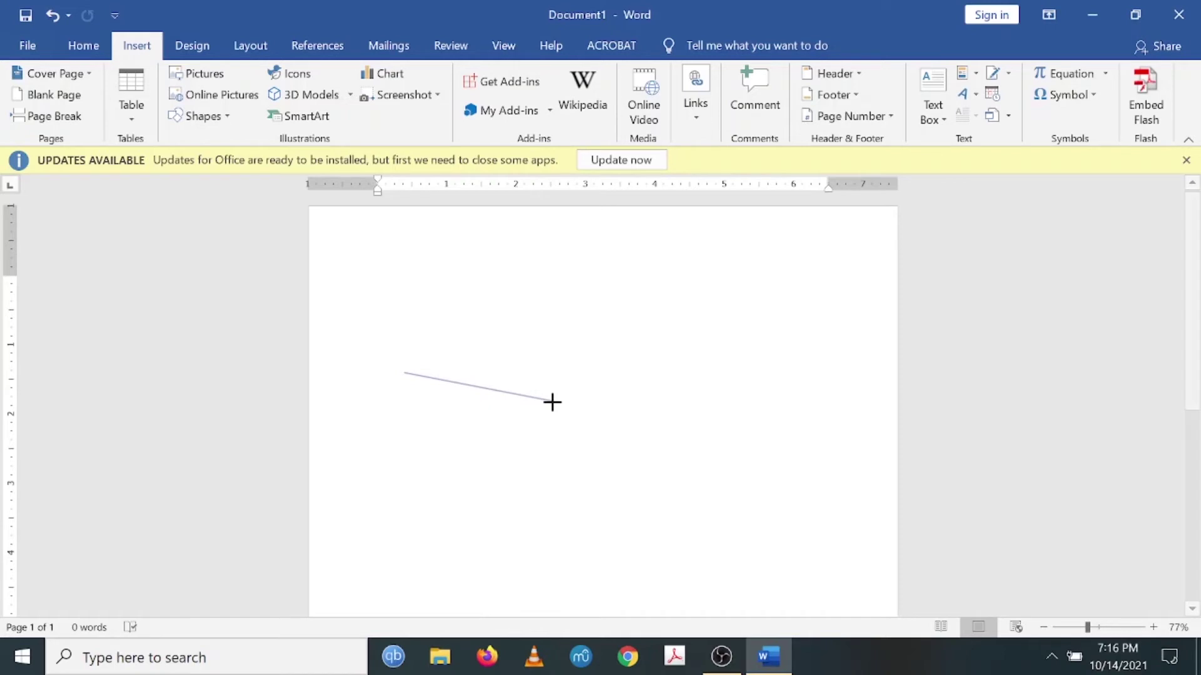
left_click_drag(552, 402, 602, 378)
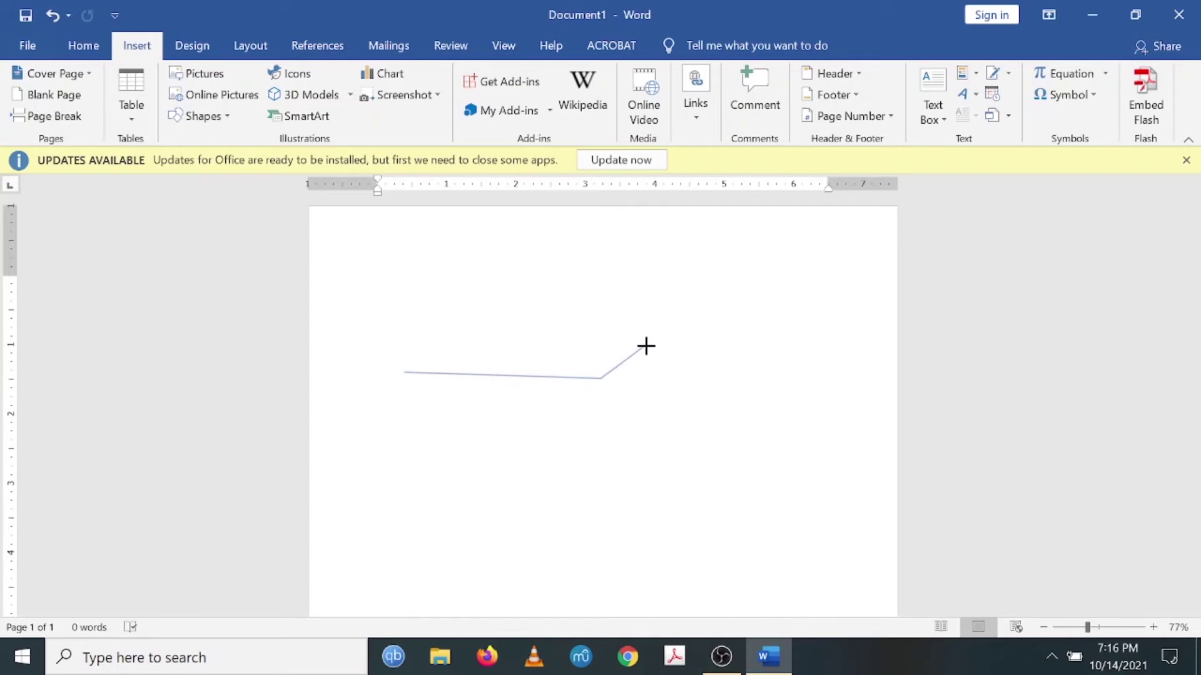
left_click(704, 346)
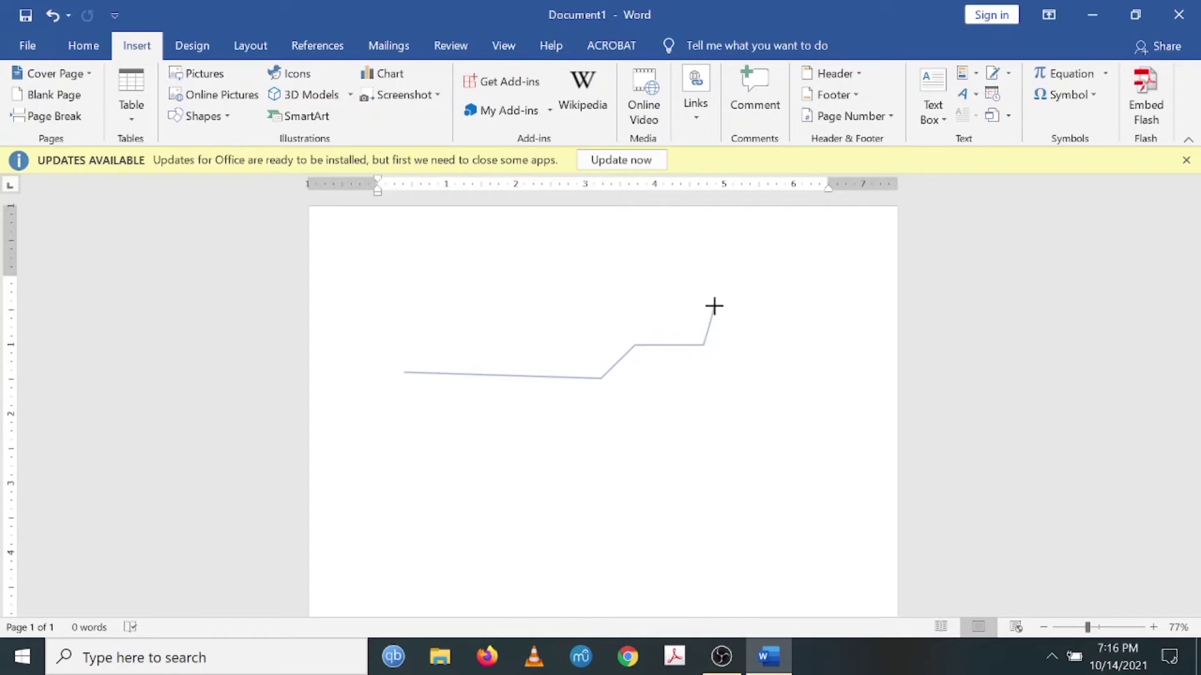
left_click(745, 304)
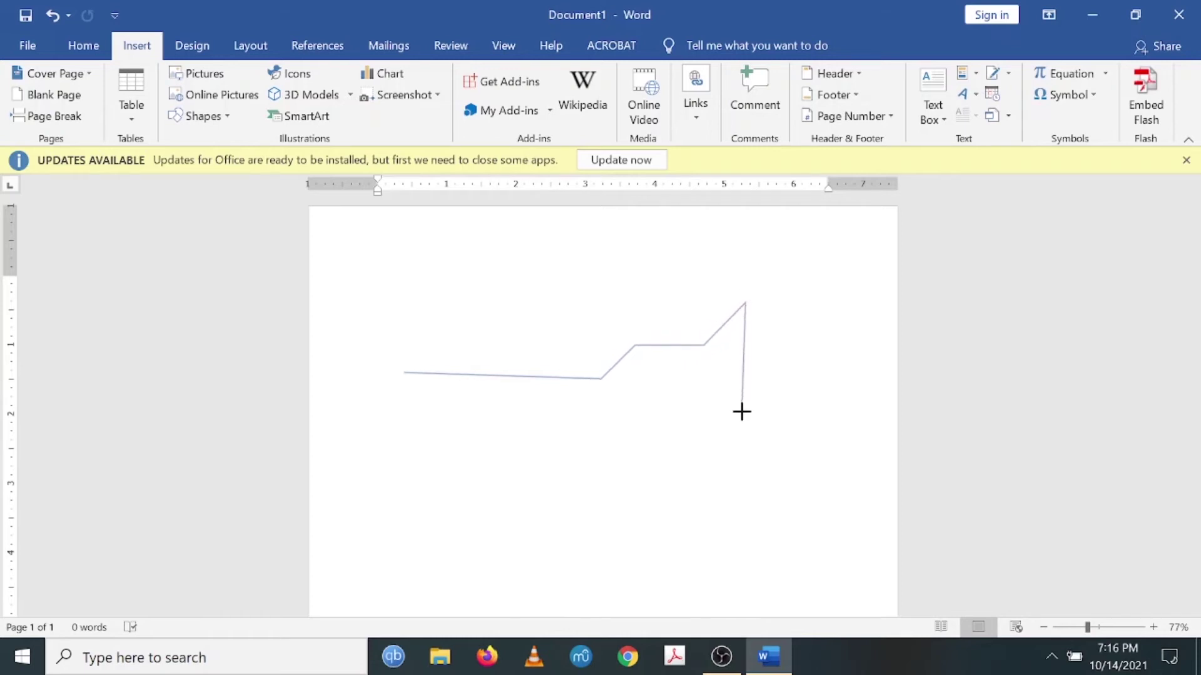
left_click(743, 432)
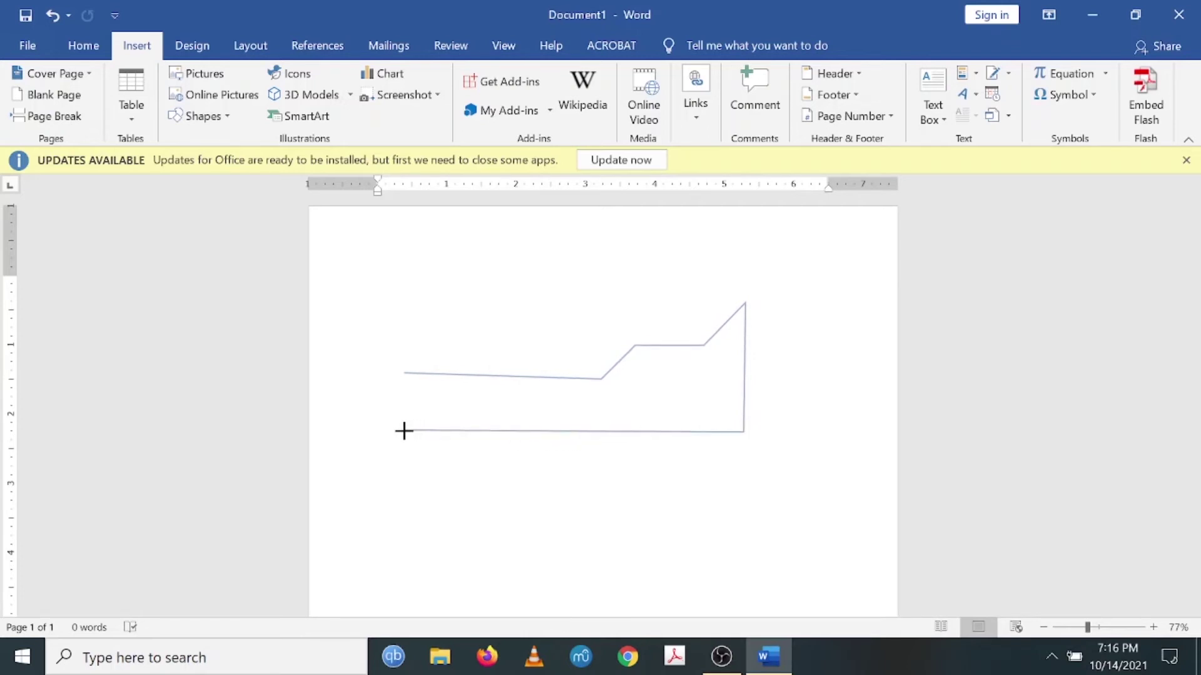
left_click(403, 431)
left_click(405, 374)
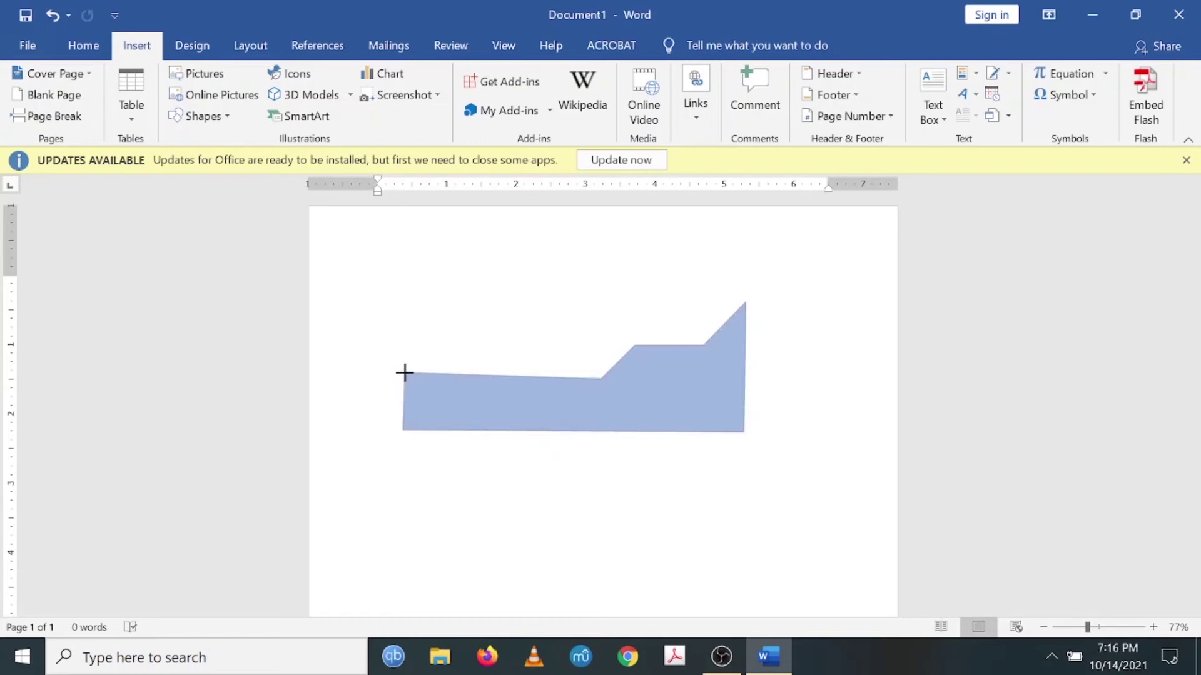
left_click(640, 489)
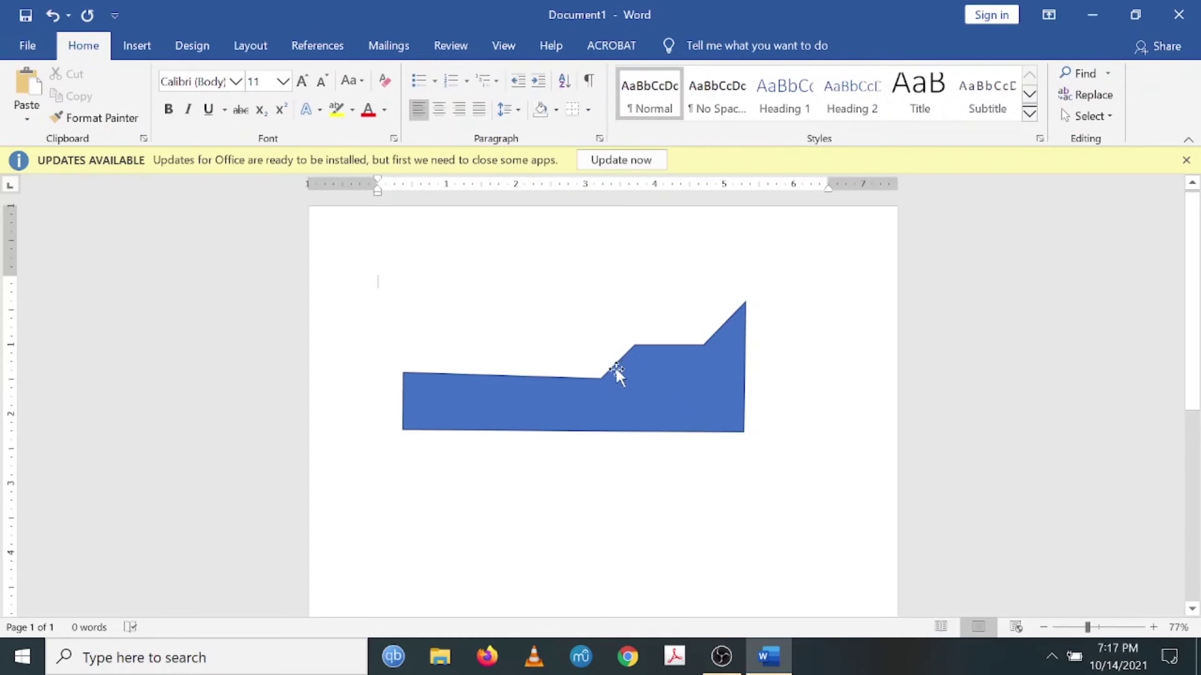
left_click(632, 388)
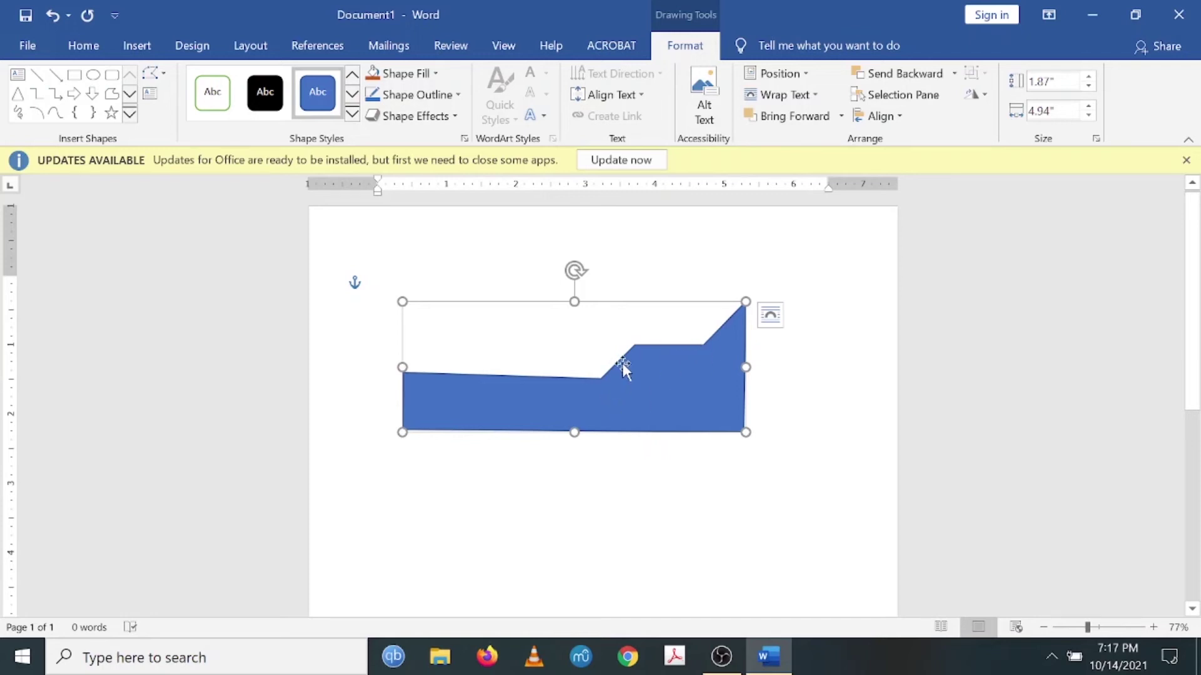
left_click(819, 430)
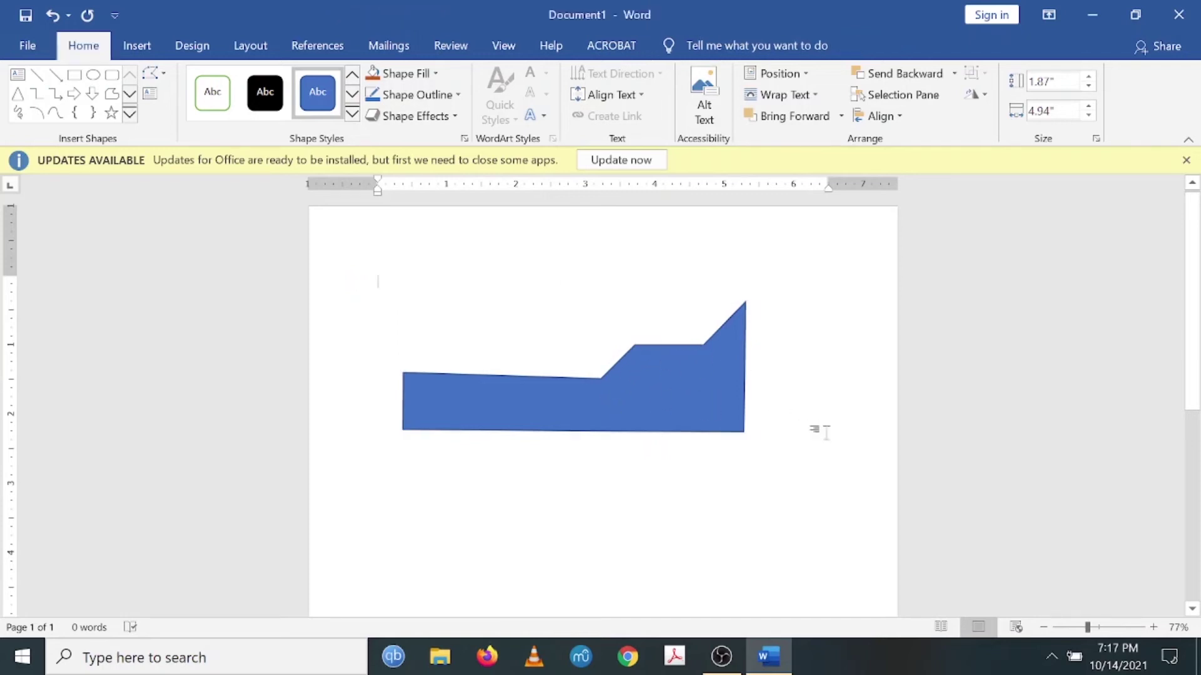
left_click(685, 385)
In Edit Points mode, nudge the slope's lower vertex up-left and adjust the step's top corner
right_click(680, 378)
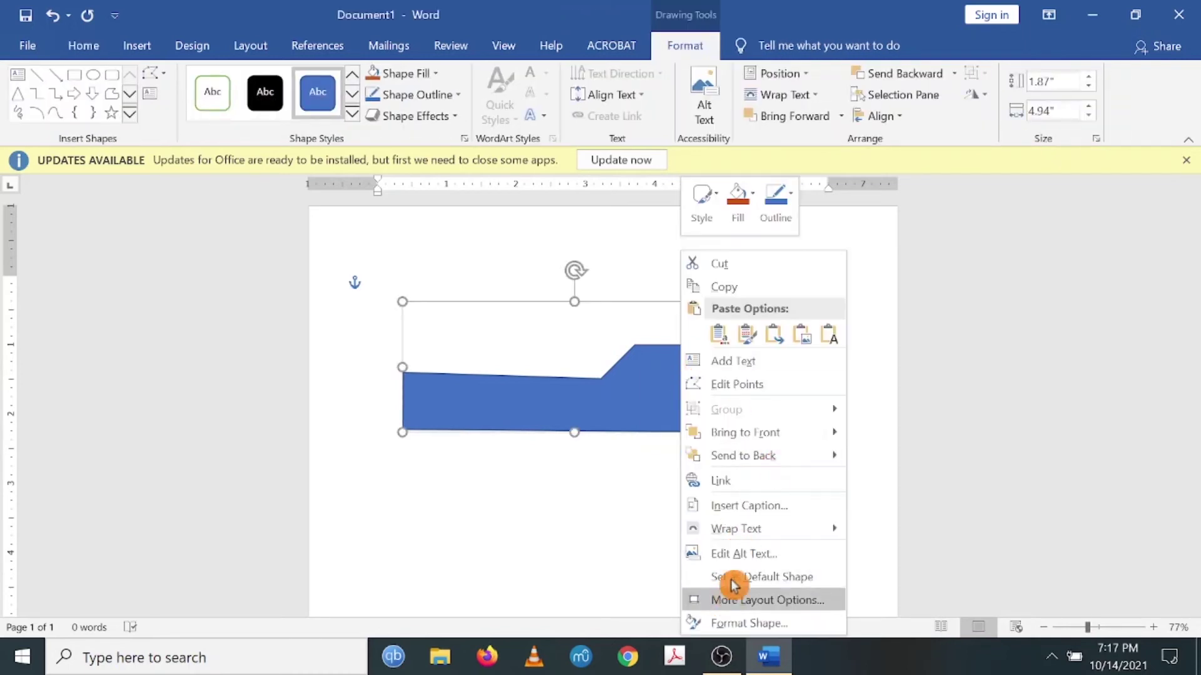
left_click(756, 392)
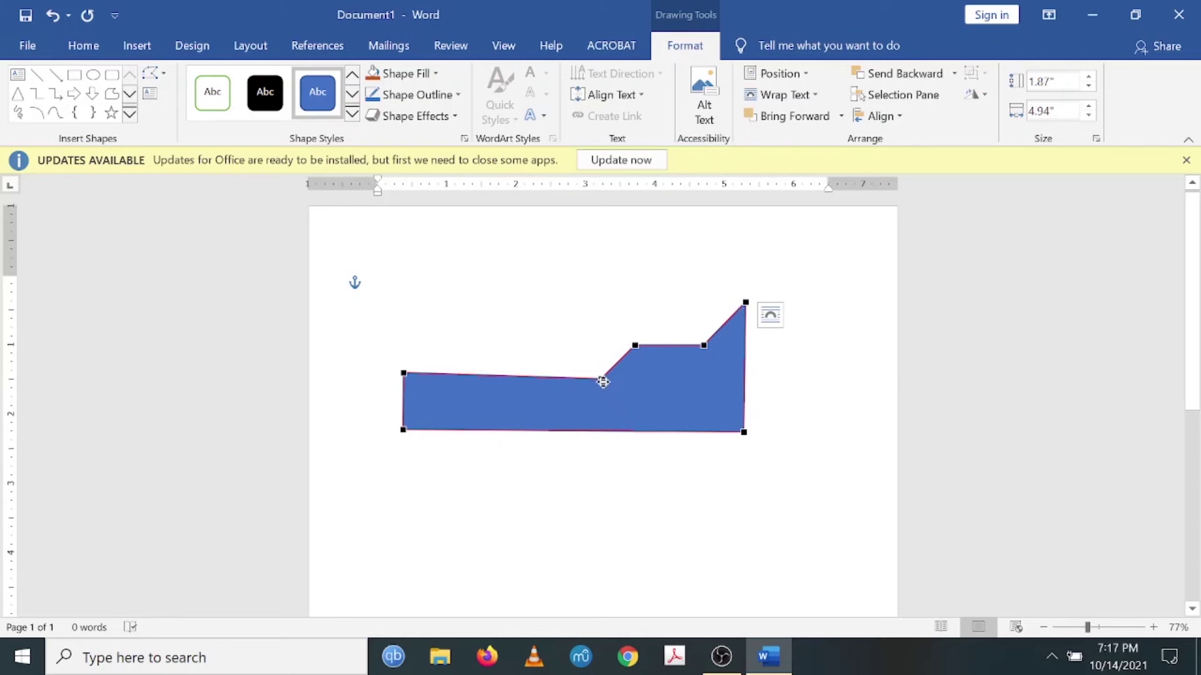
left_click_drag(602, 380, 595, 373)
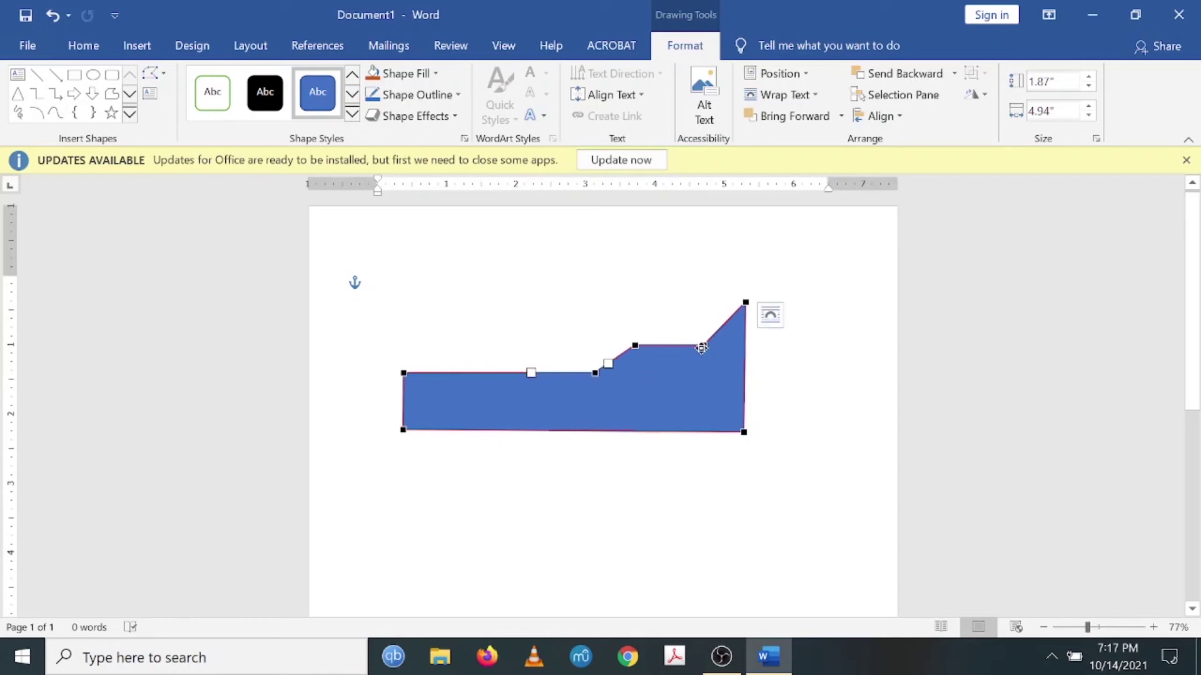
mouse_move(691, 346)
left_mouse_down()
mouse_move(724, 404)
mouse_move(692, 346)
mouse_move(705, 348)
left_mouse_up()
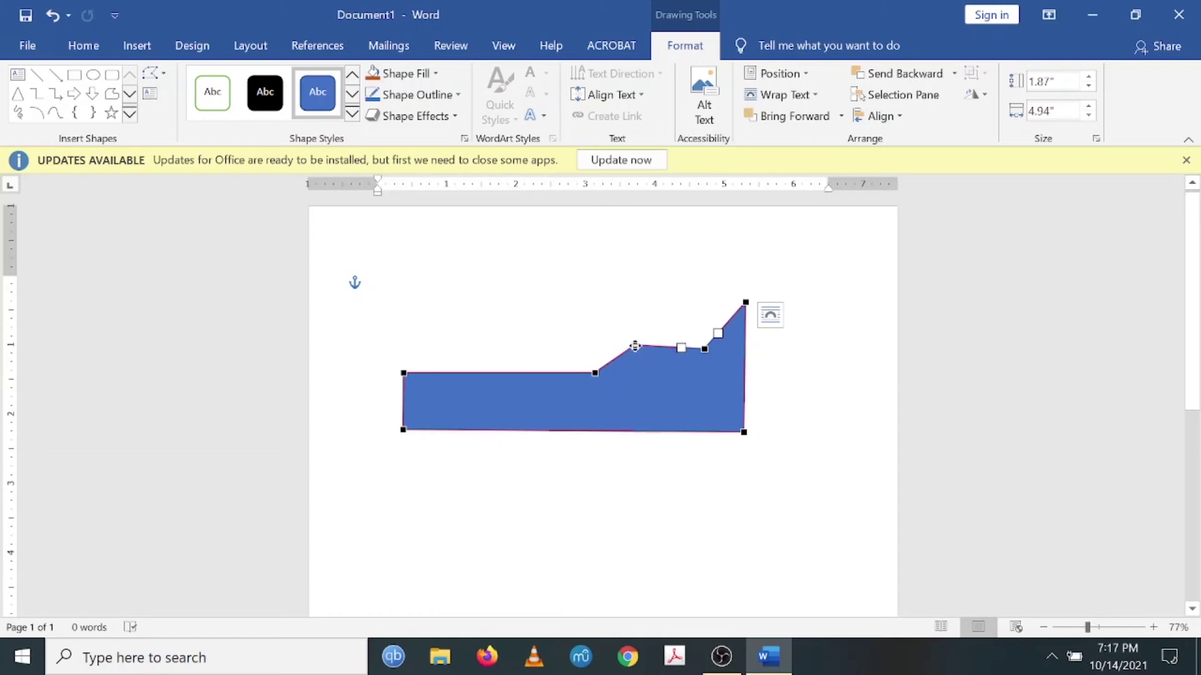
Make the left top vertex a Smooth Point and bend that section into a rounded bump
right_click(635, 346)
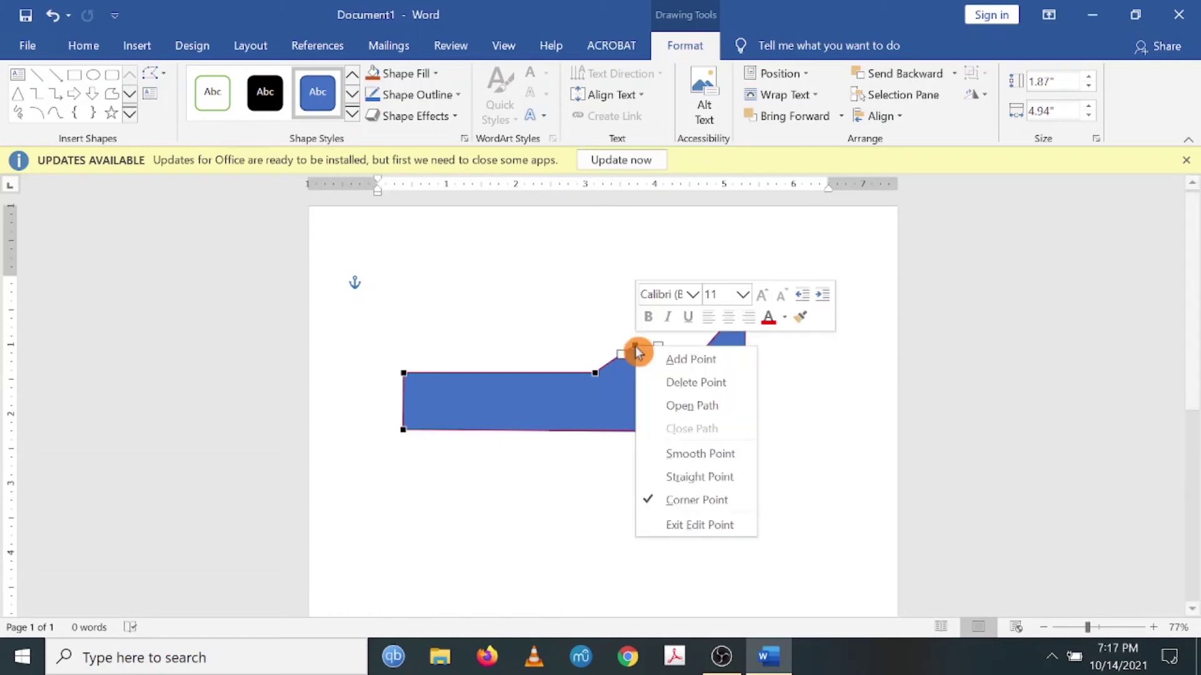
left_click(701, 452)
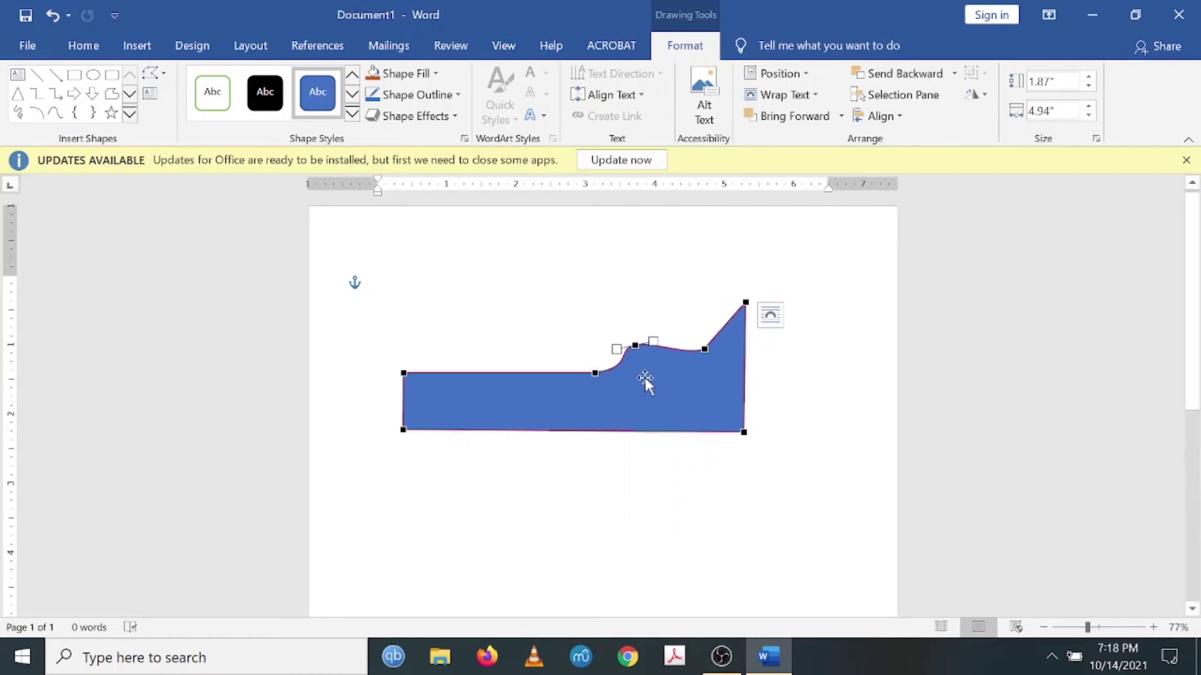
mouse_move(616, 348)
left_mouse_down()
mouse_move(606, 362)
mouse_move(626, 351)
left_mouse_up()
left_click_drag(643, 343, 654, 335)
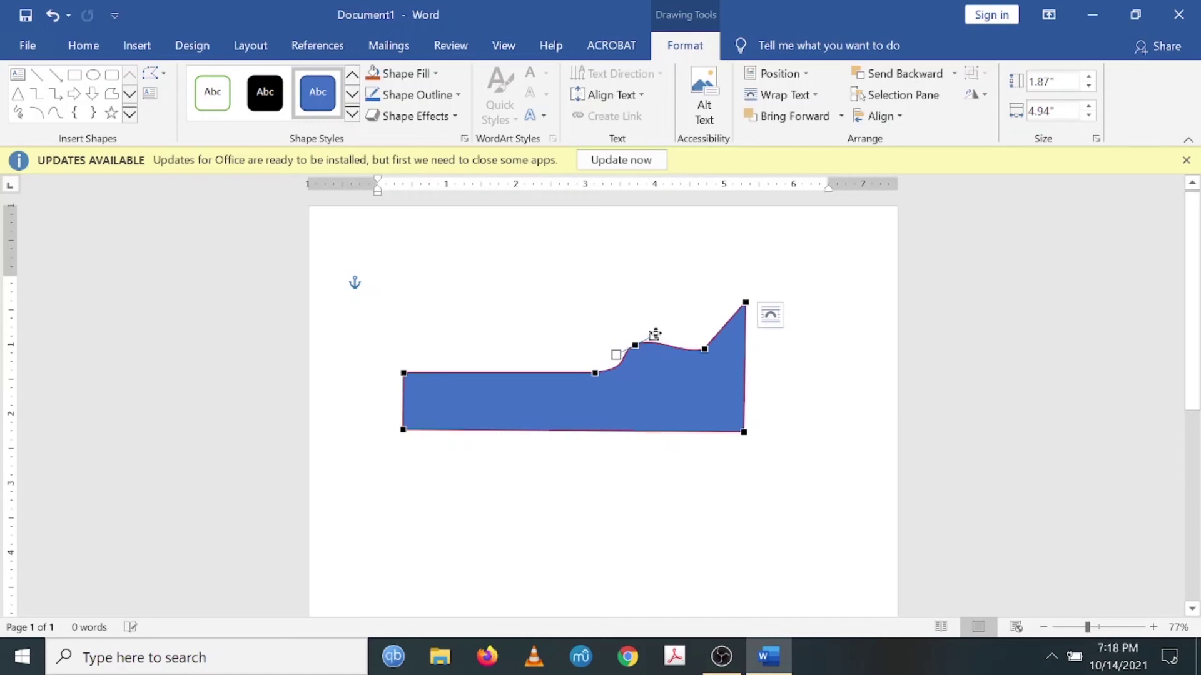
Smooth the right top vertex and refine the curve into a hump sweeping up to the peak
right_click(707, 349)
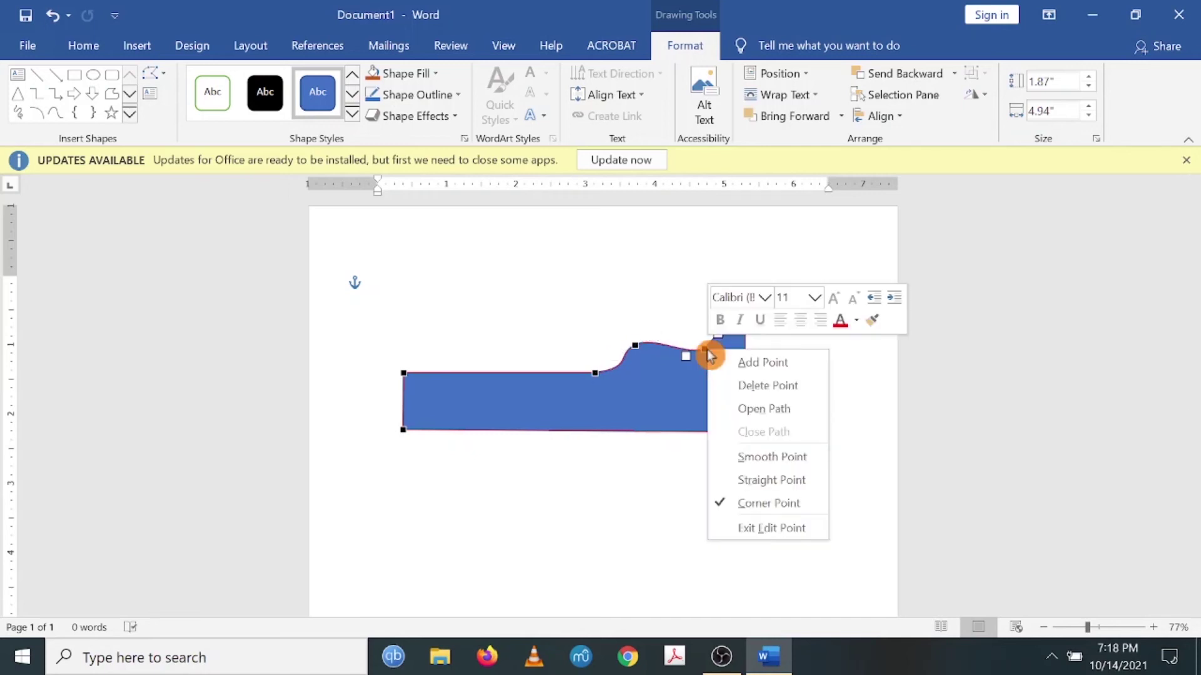
left_click(764, 463)
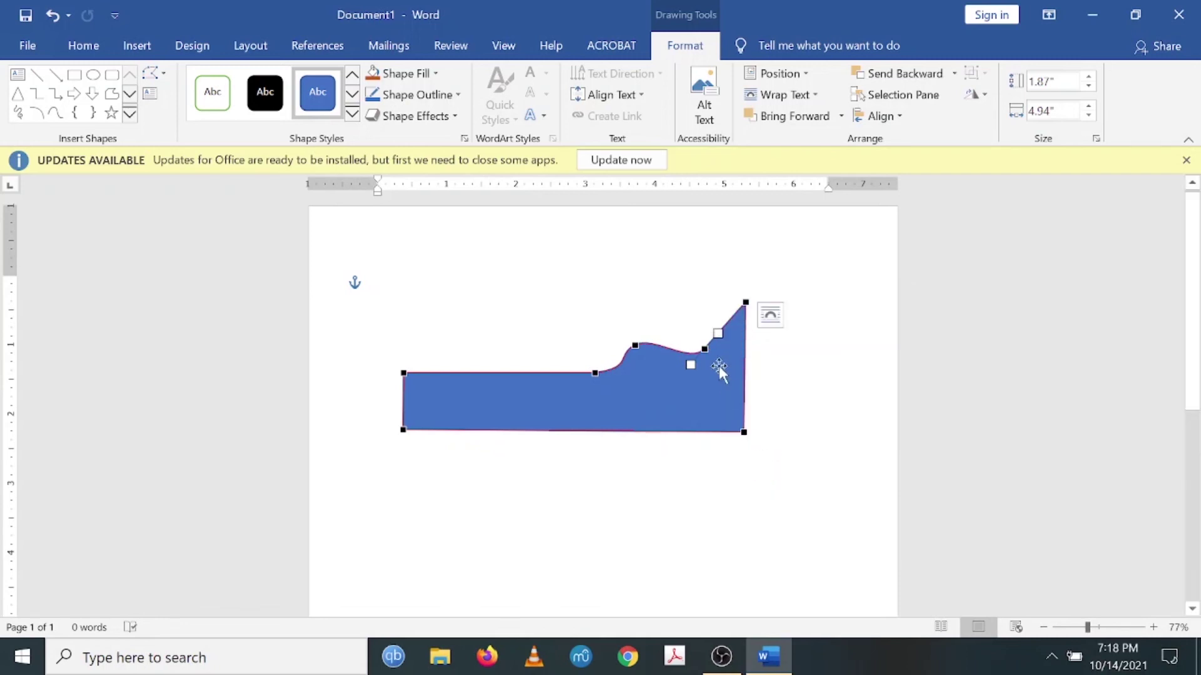
left_click_drag(689, 365, 684, 360)
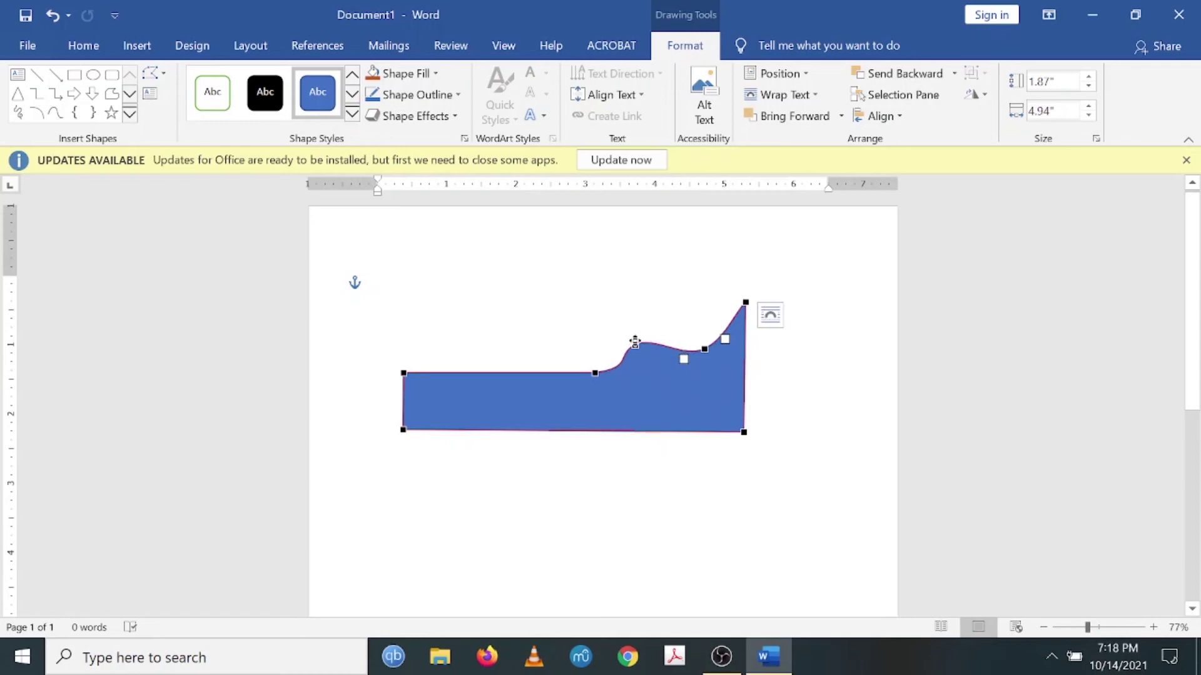
left_click_drag(634, 342, 640, 350)
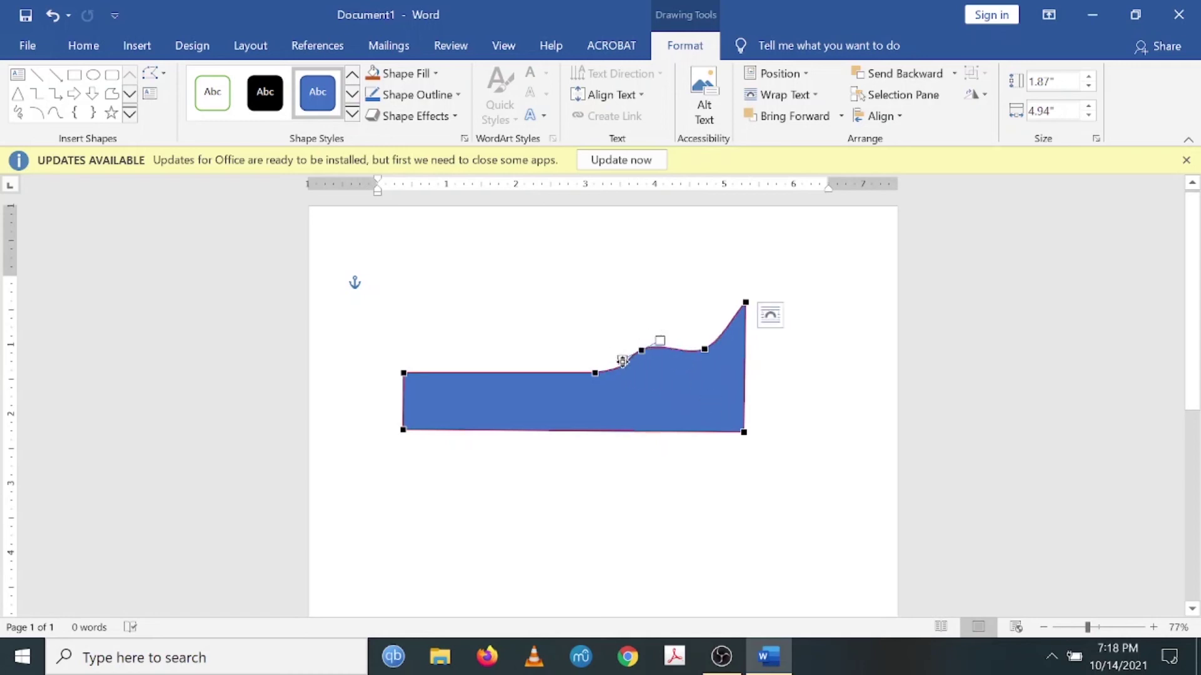
left_click_drag(622, 361, 622, 361)
left_click(828, 434)
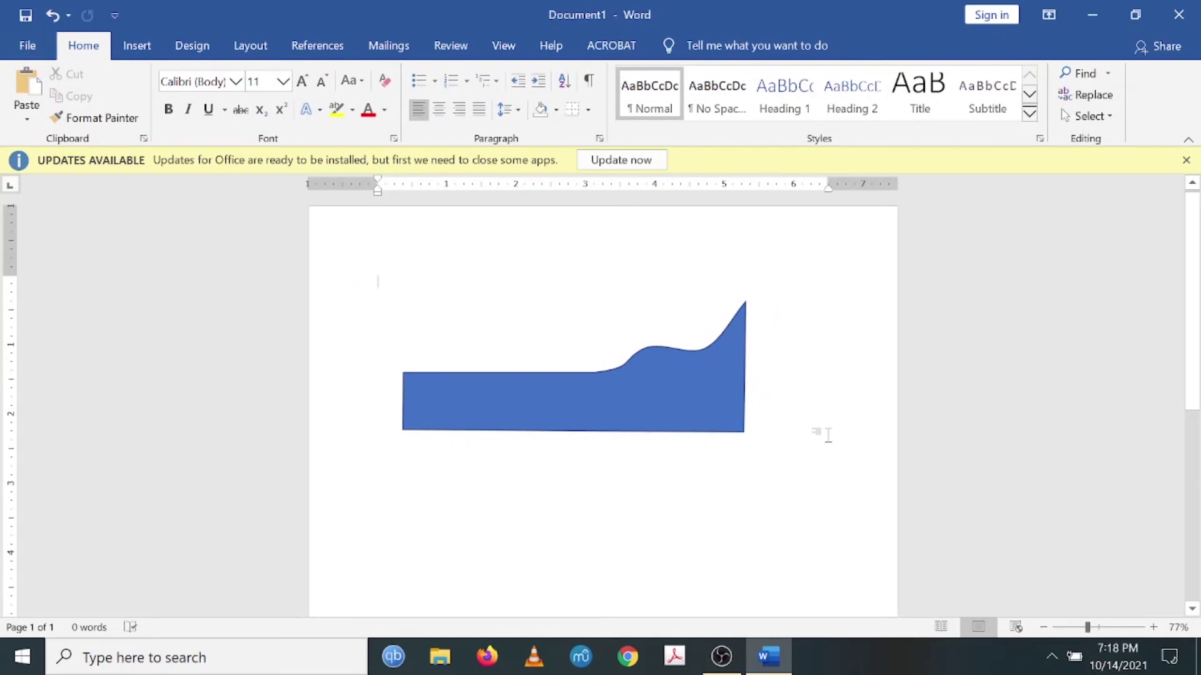
Edit points to lift the bottom-right and bottom-left corners, leveling the bottom at 1.72" height
left_click(689, 376)
right_click(689, 377)
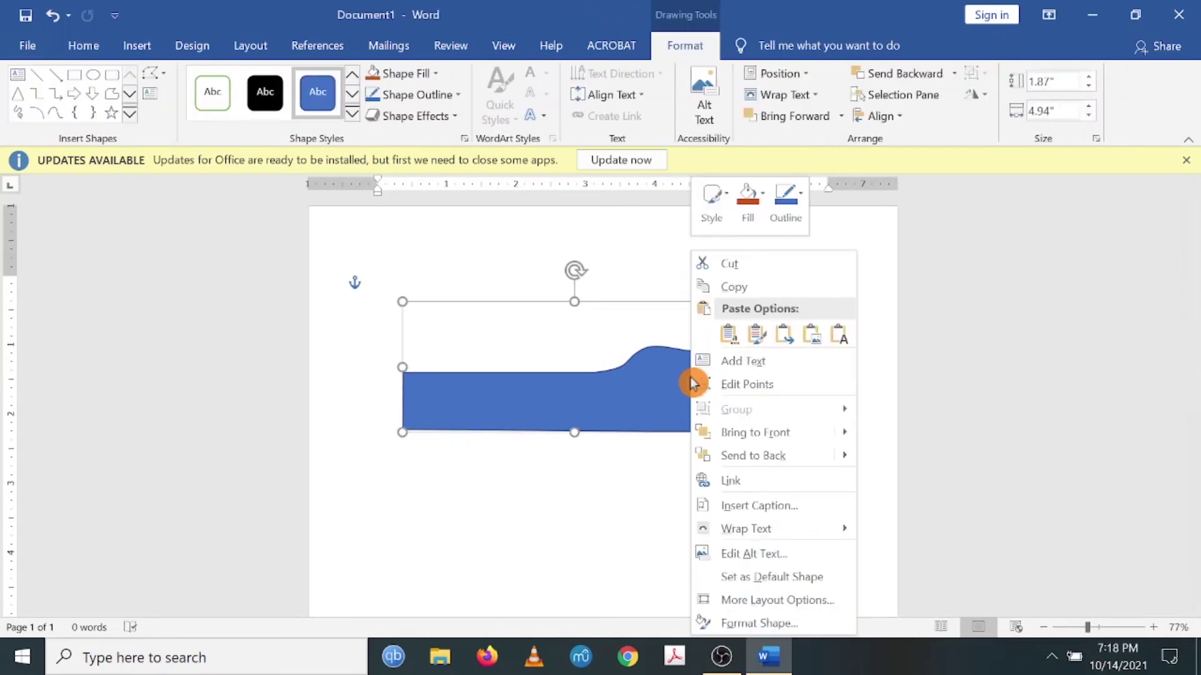
left_click(750, 388)
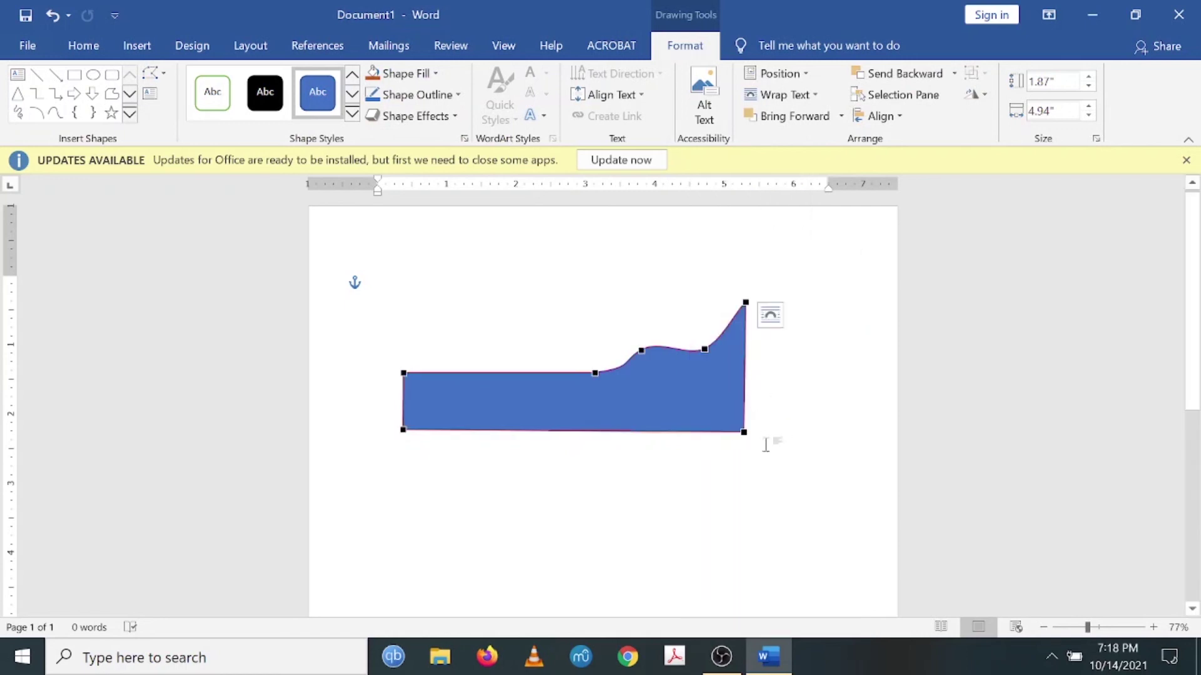
left_click(744, 433)
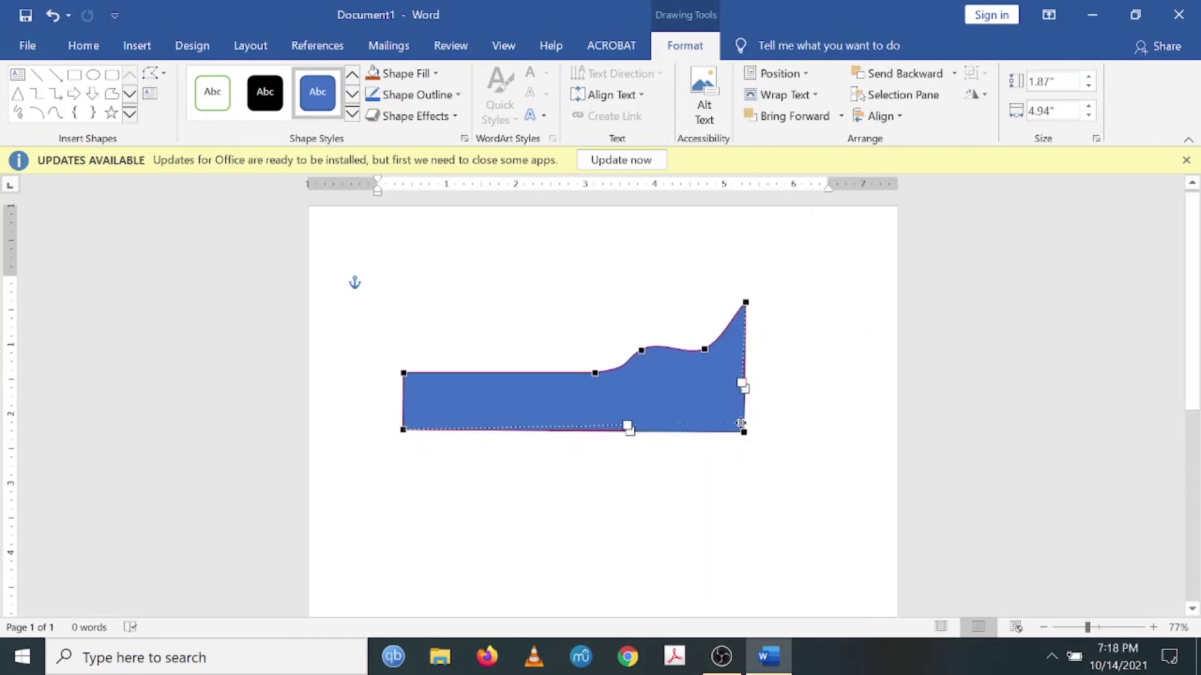
left_click_drag(745, 422, 744, 420)
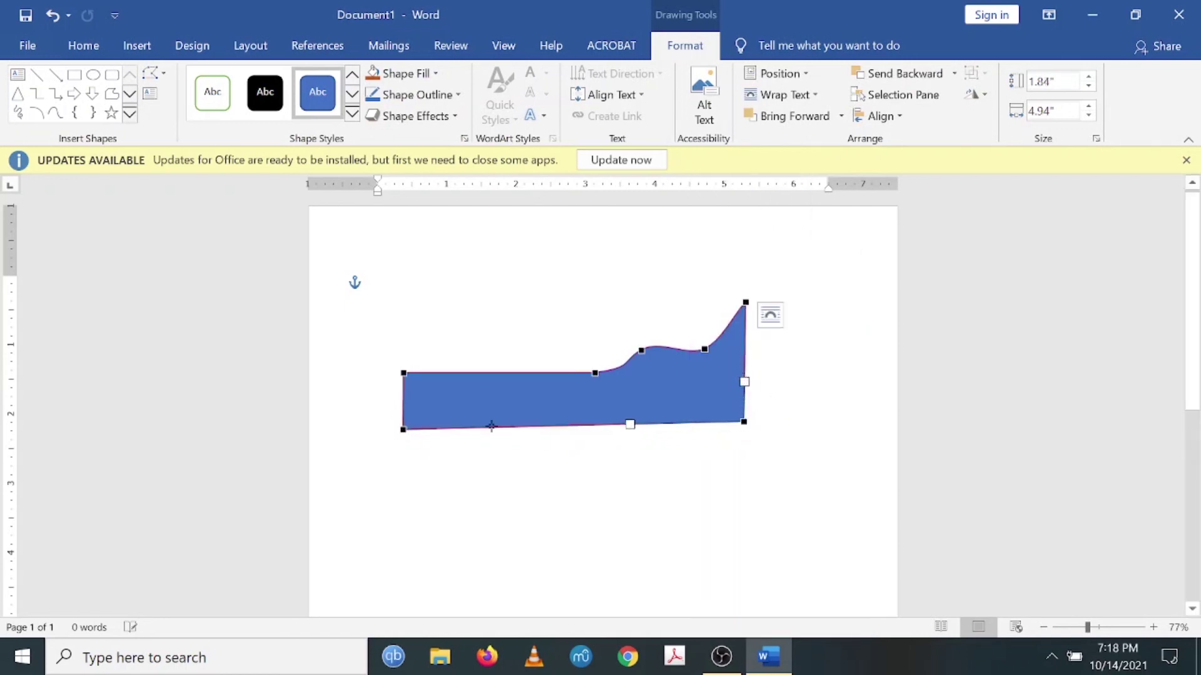
left_click(404, 430)
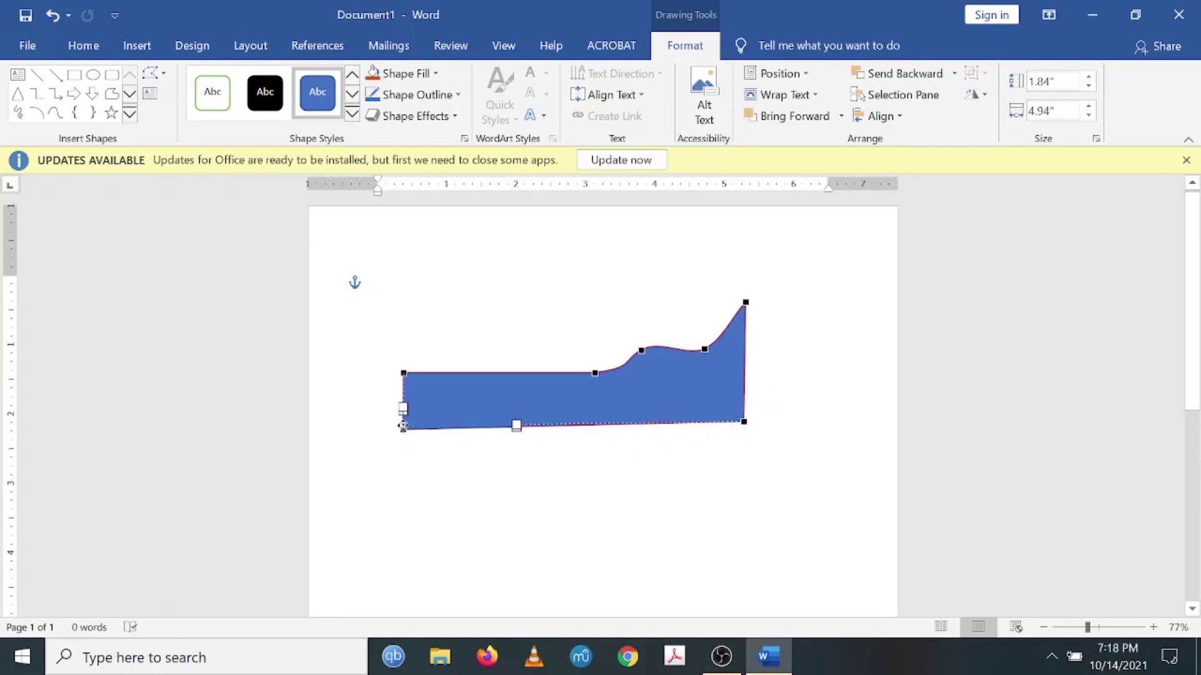
left_click_drag(403, 421, 403, 421)
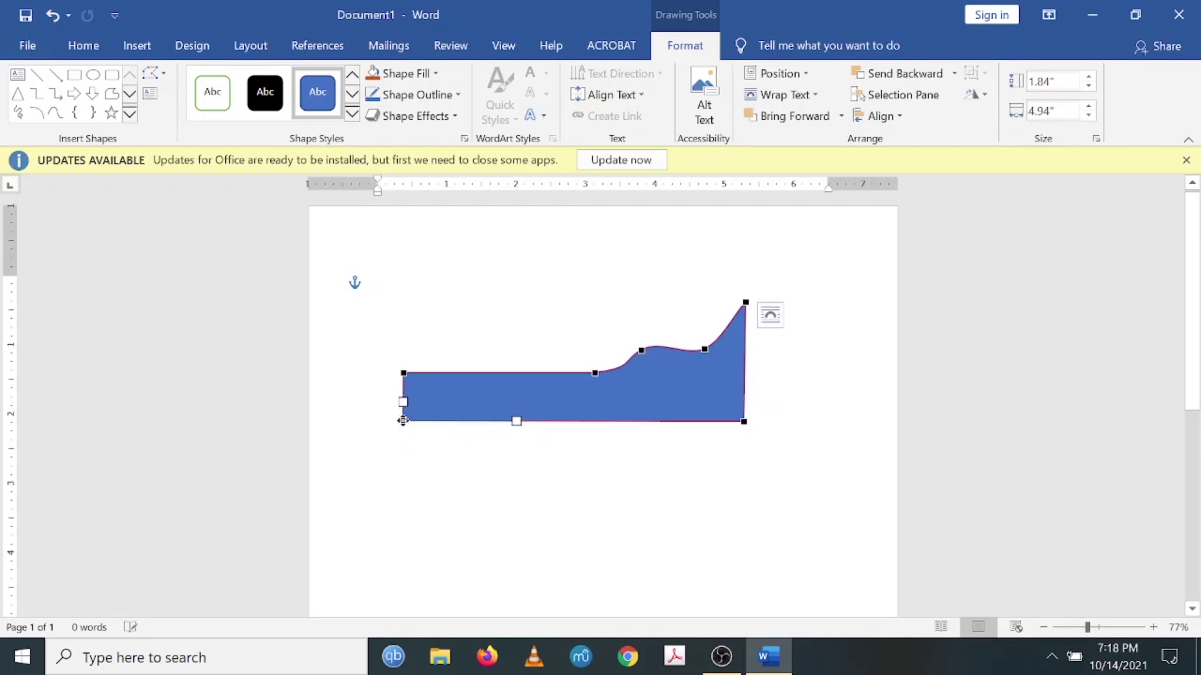
left_click(613, 497)
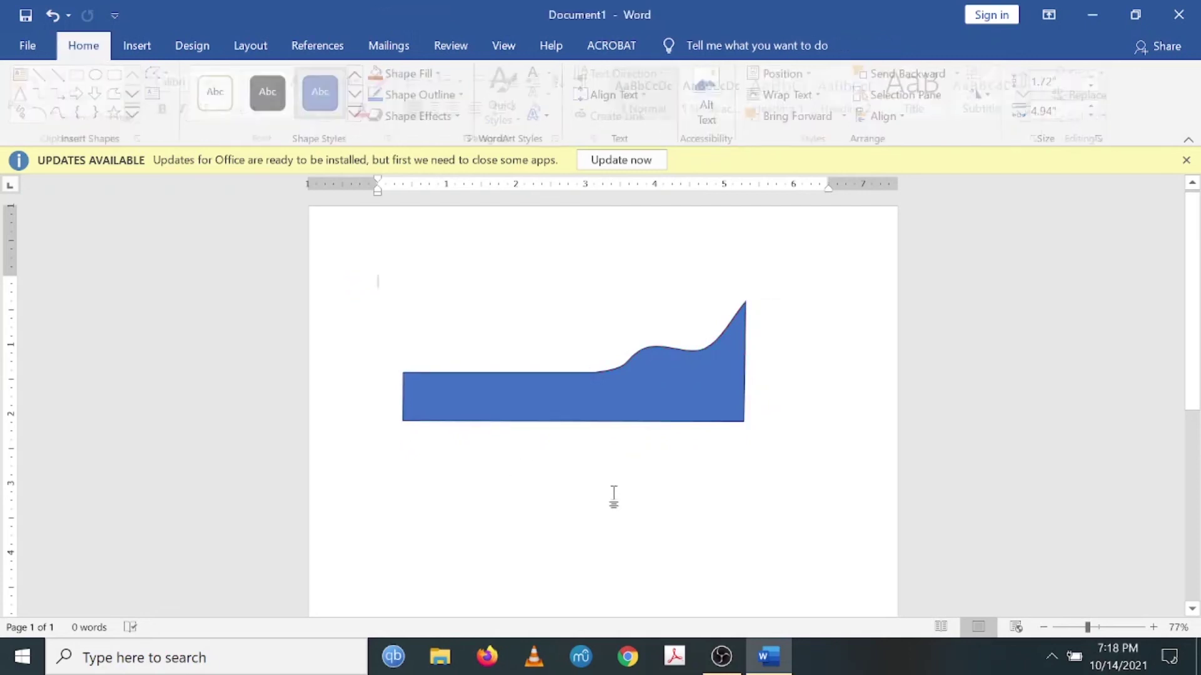
left_click(658, 389)
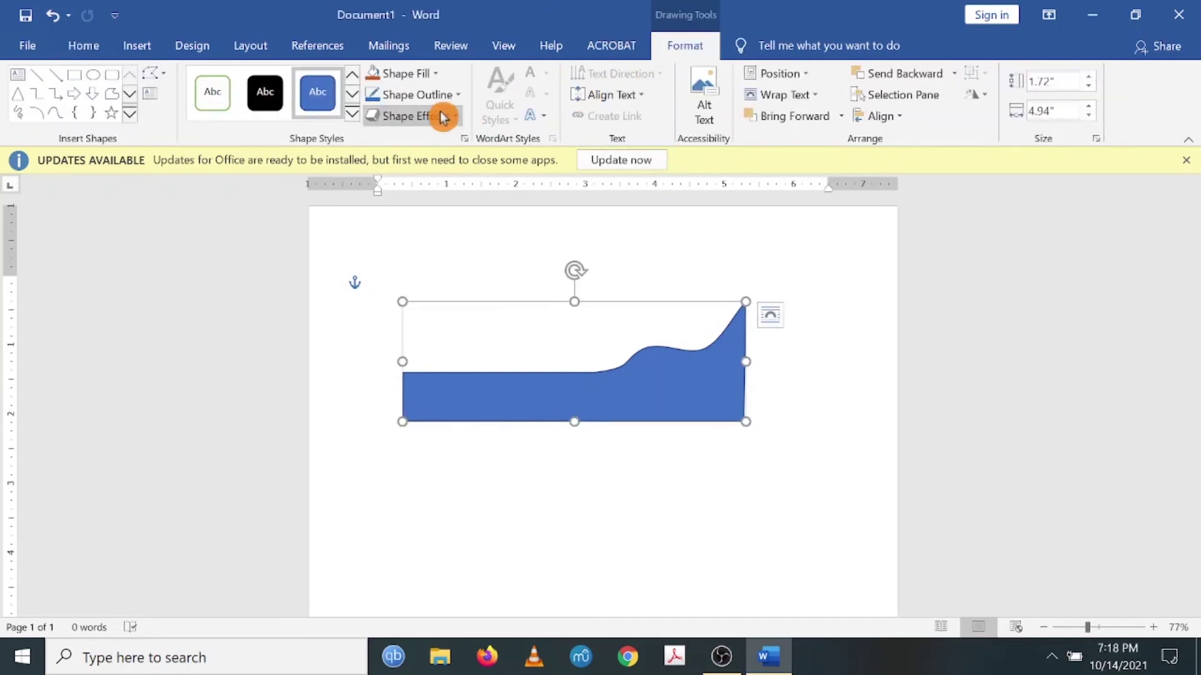
Fill the wave shape with solid black using Shape Fill
left_click(564, 522)
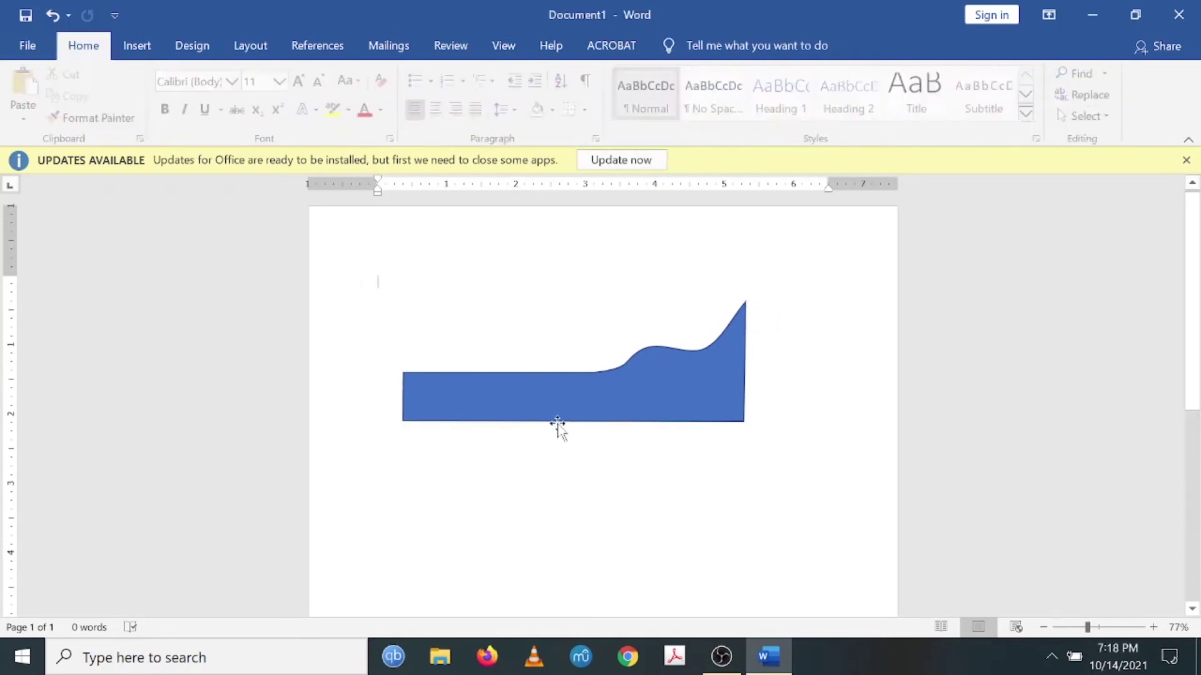
left_click(557, 407)
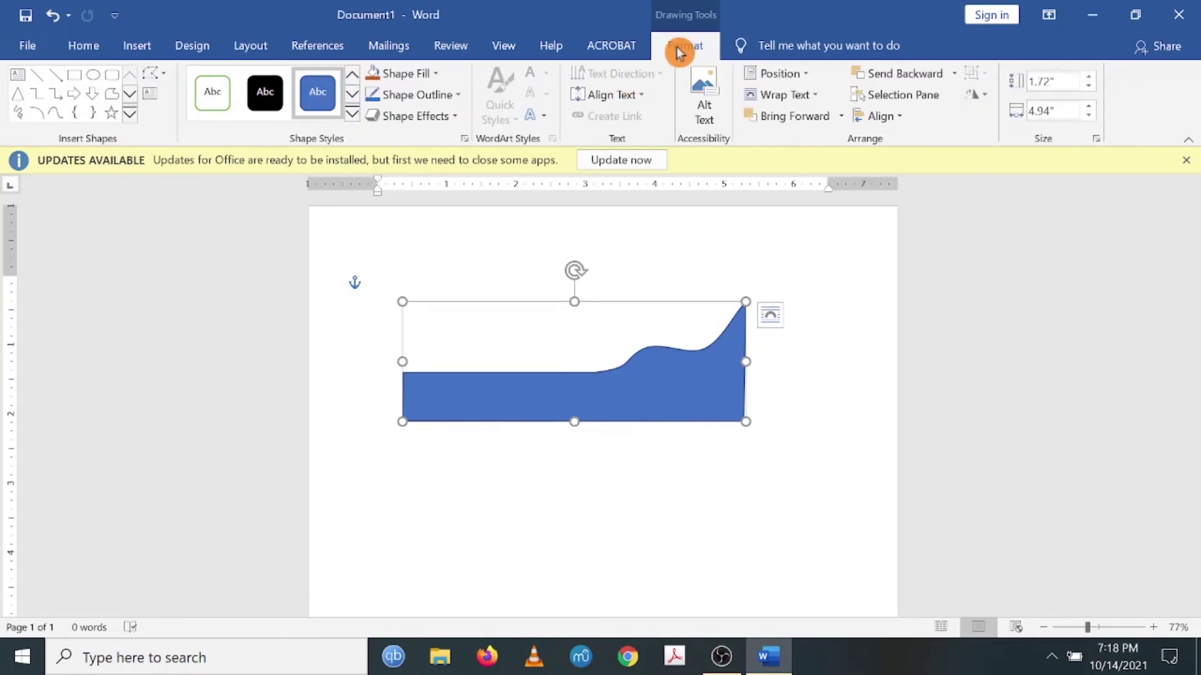
left_click(423, 78)
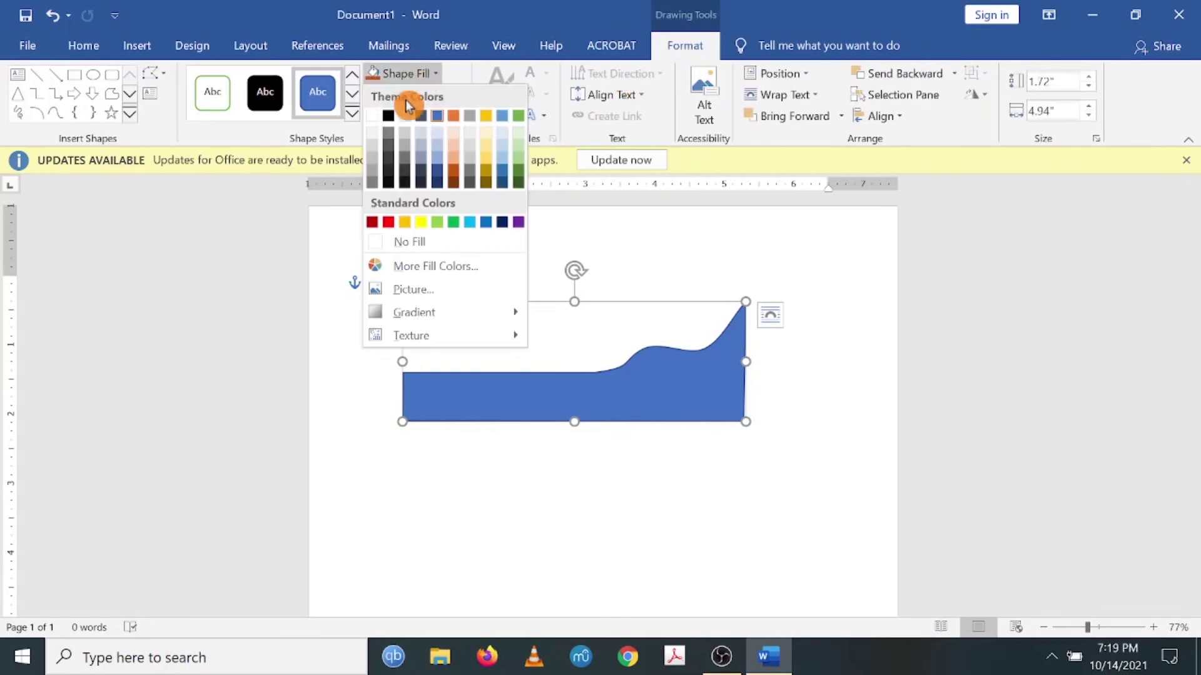
left_click(388, 119)
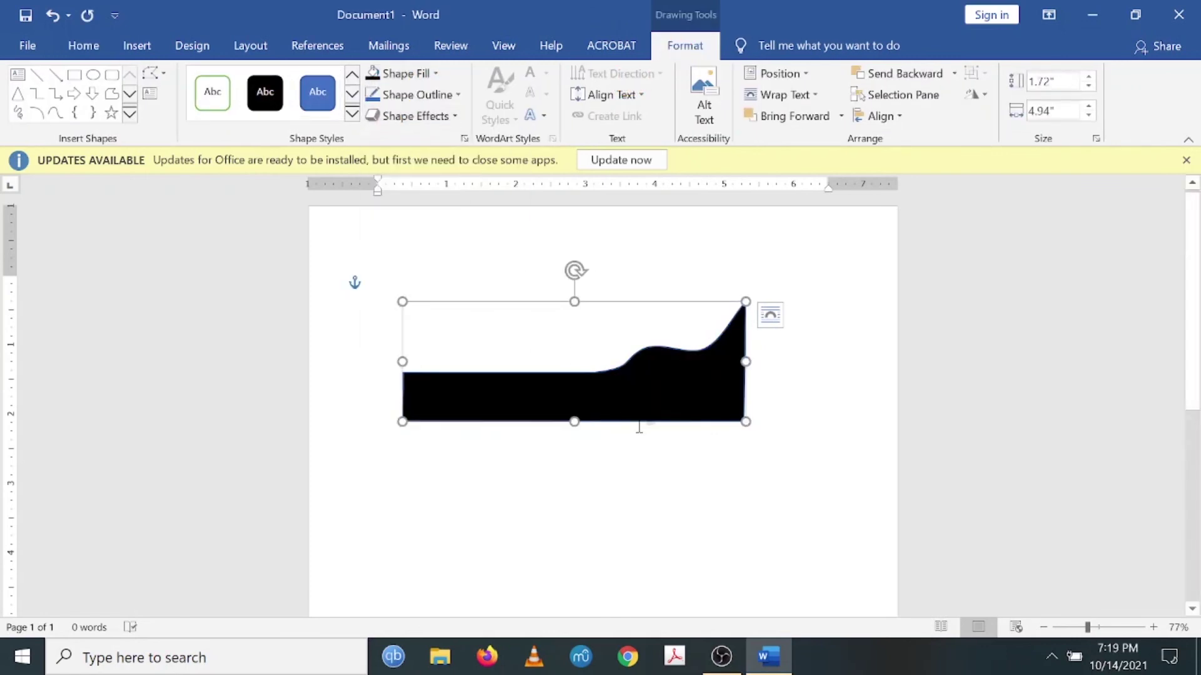
left_click(656, 490)
Shrink the black shape to about 1.15" by 3.63" and position it lower right
left_click_drag(617, 397, 601, 465)
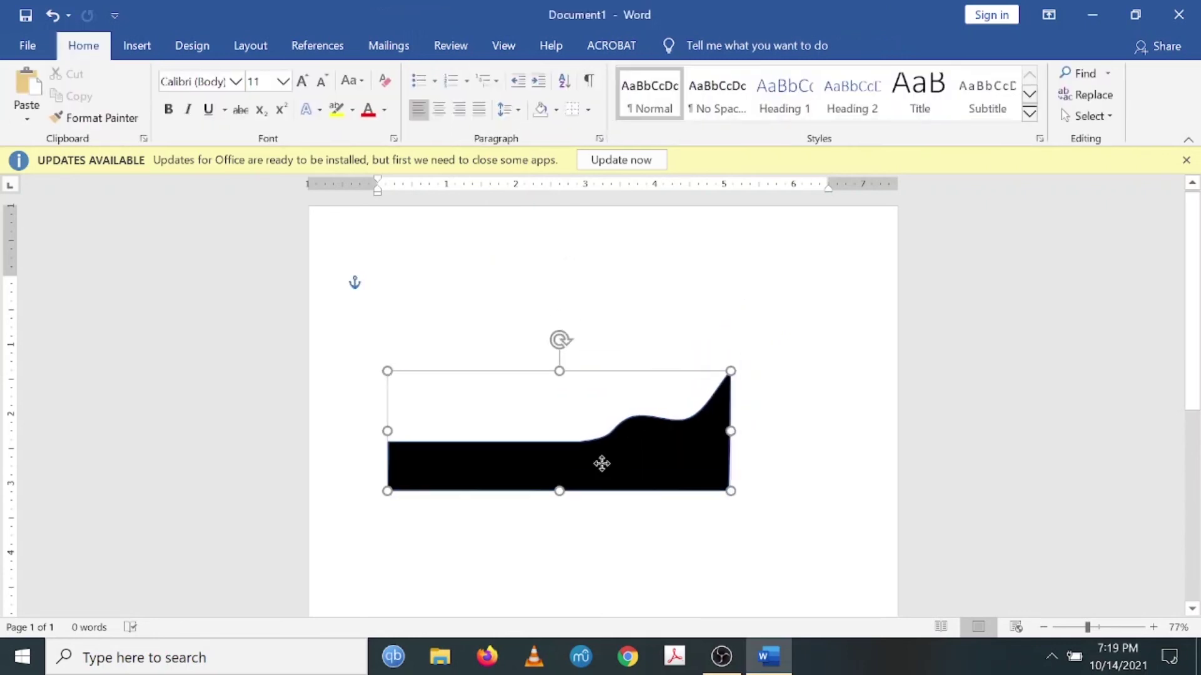
left_click(785, 475)
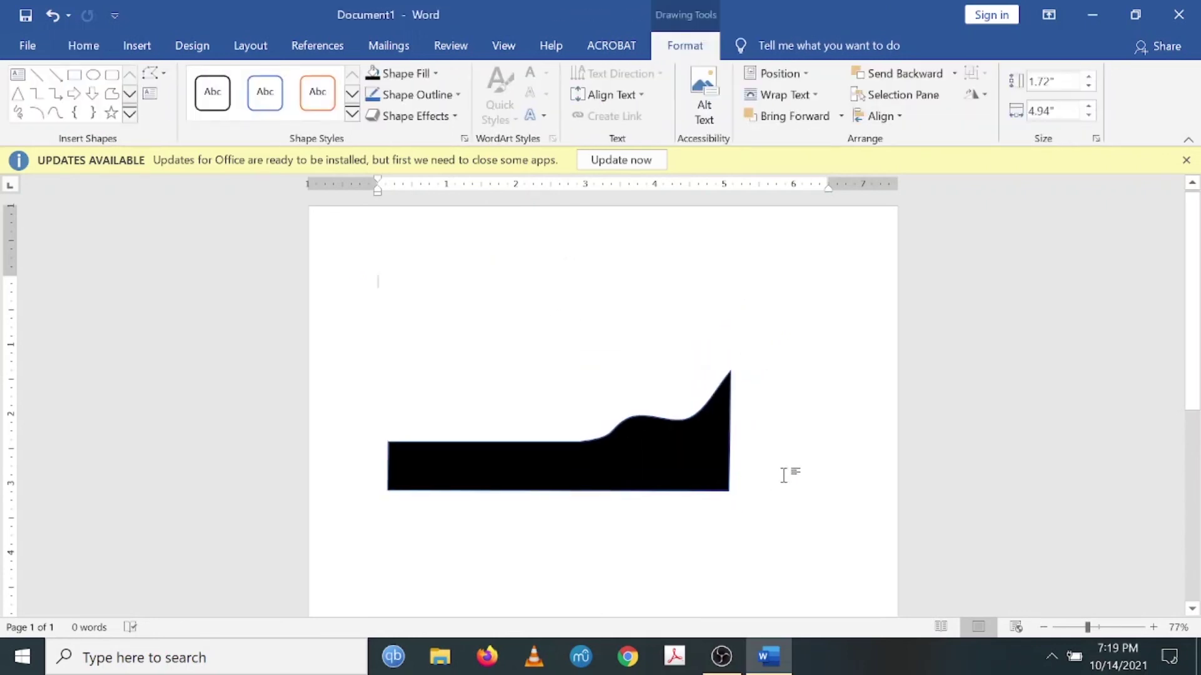
left_click(684, 485)
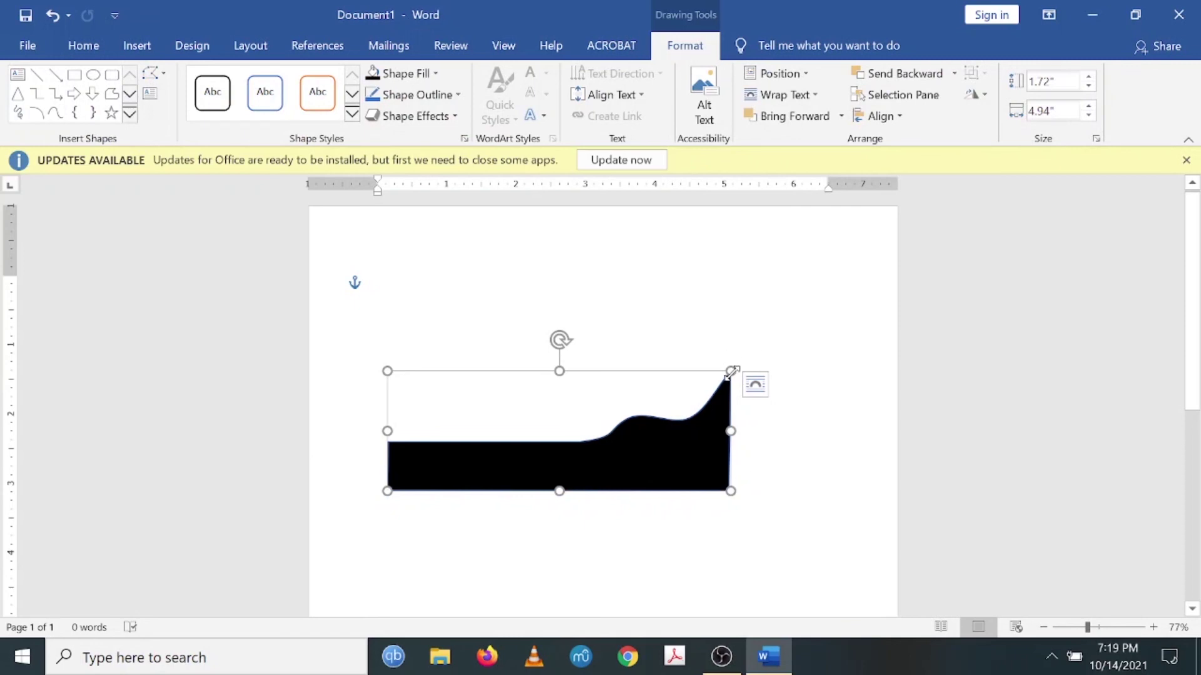
left_click_drag(731, 492, 639, 451)
left_click_drag(563, 419, 682, 436)
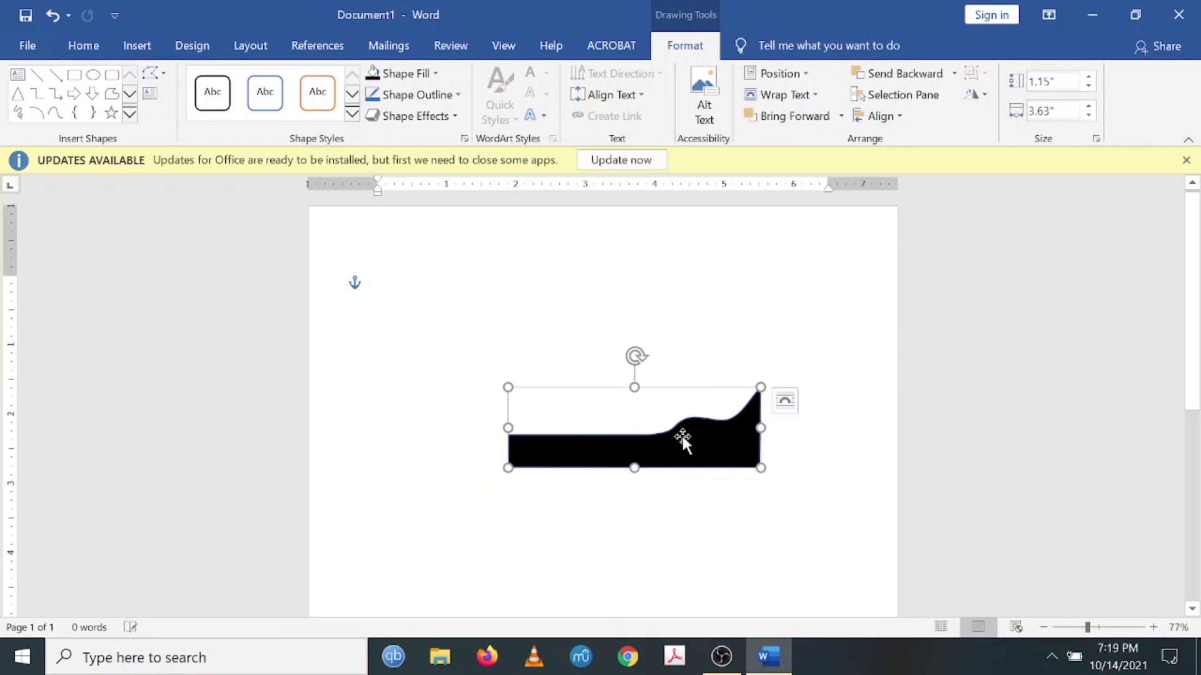
left_click(650, 532)
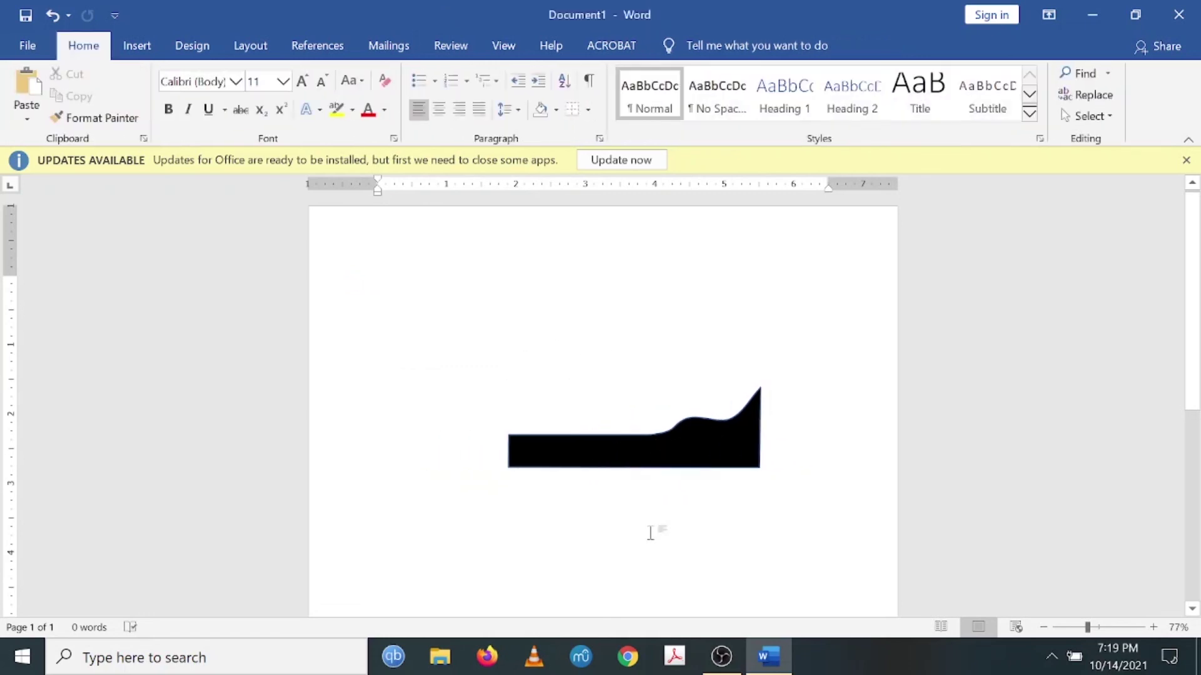